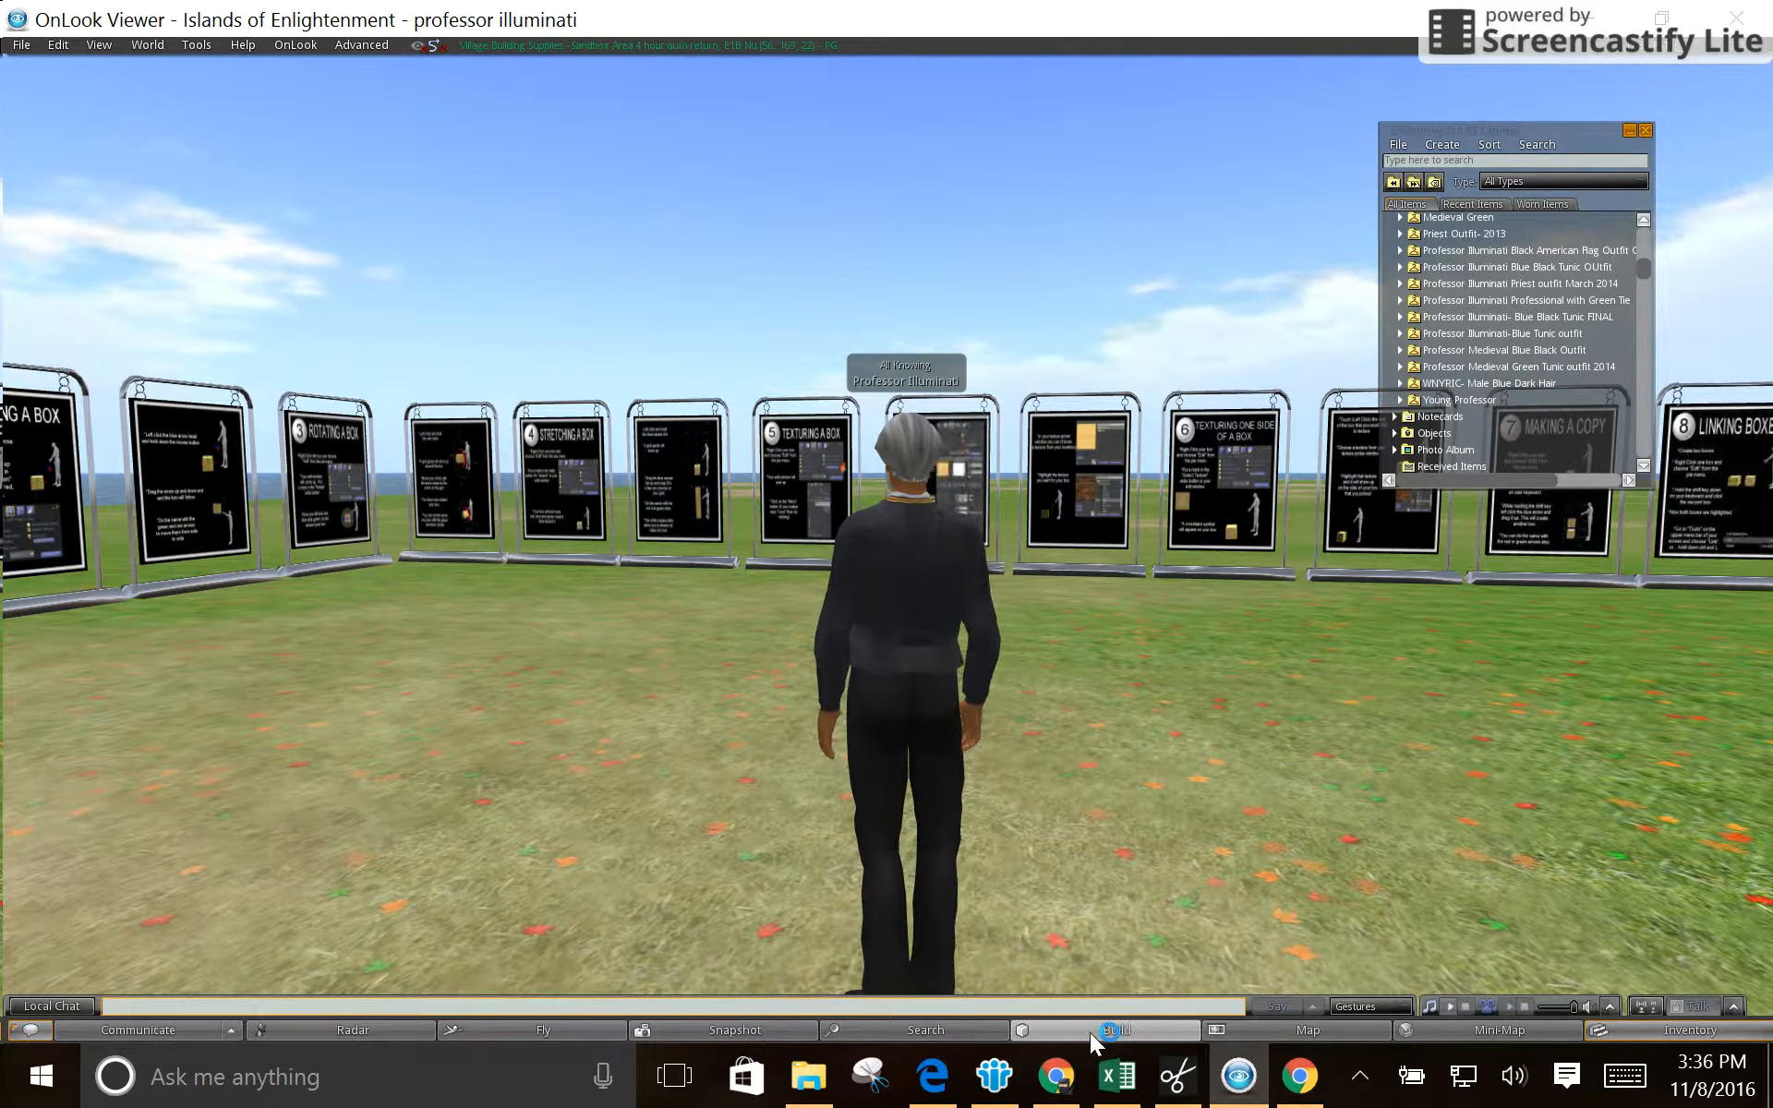
- Close the inventory, start building, and create a box prim on the grass beside the avatar
left_click(1645, 131)
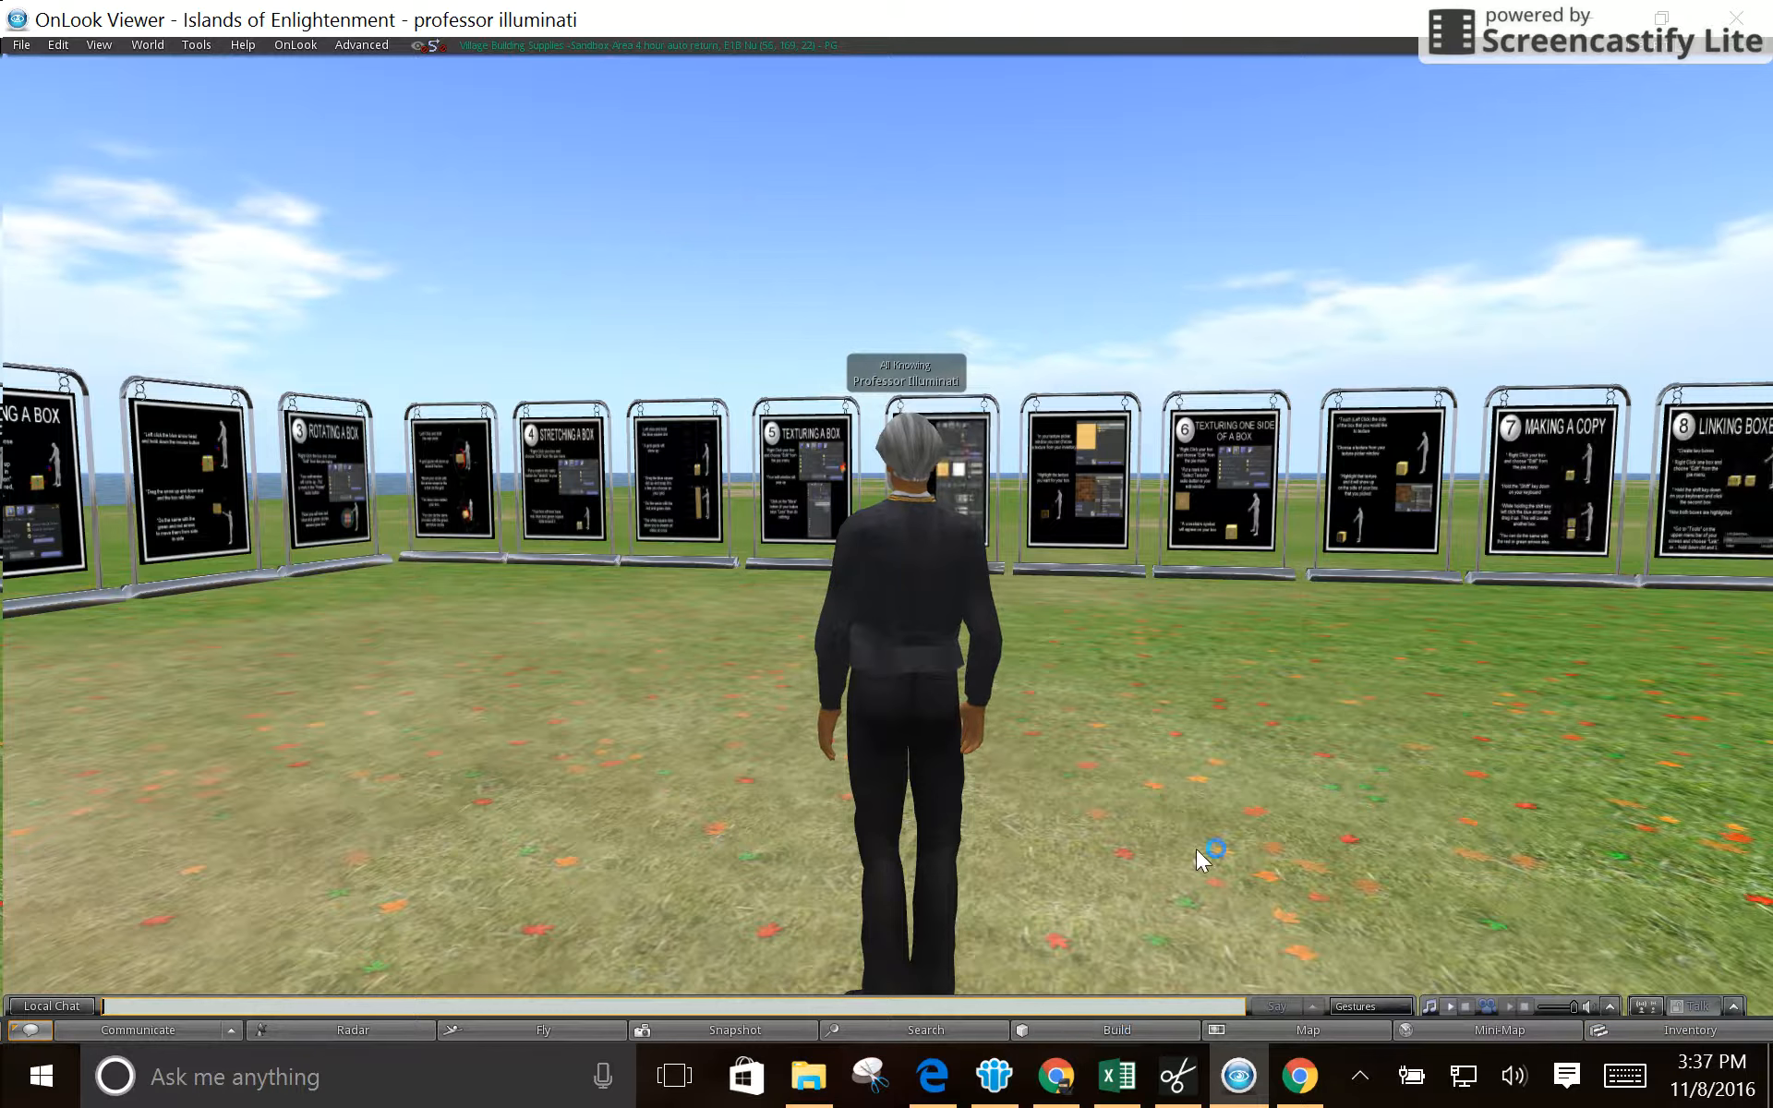
left_click(1099, 1031)
left_click_drag(435, 291, 707, 305)
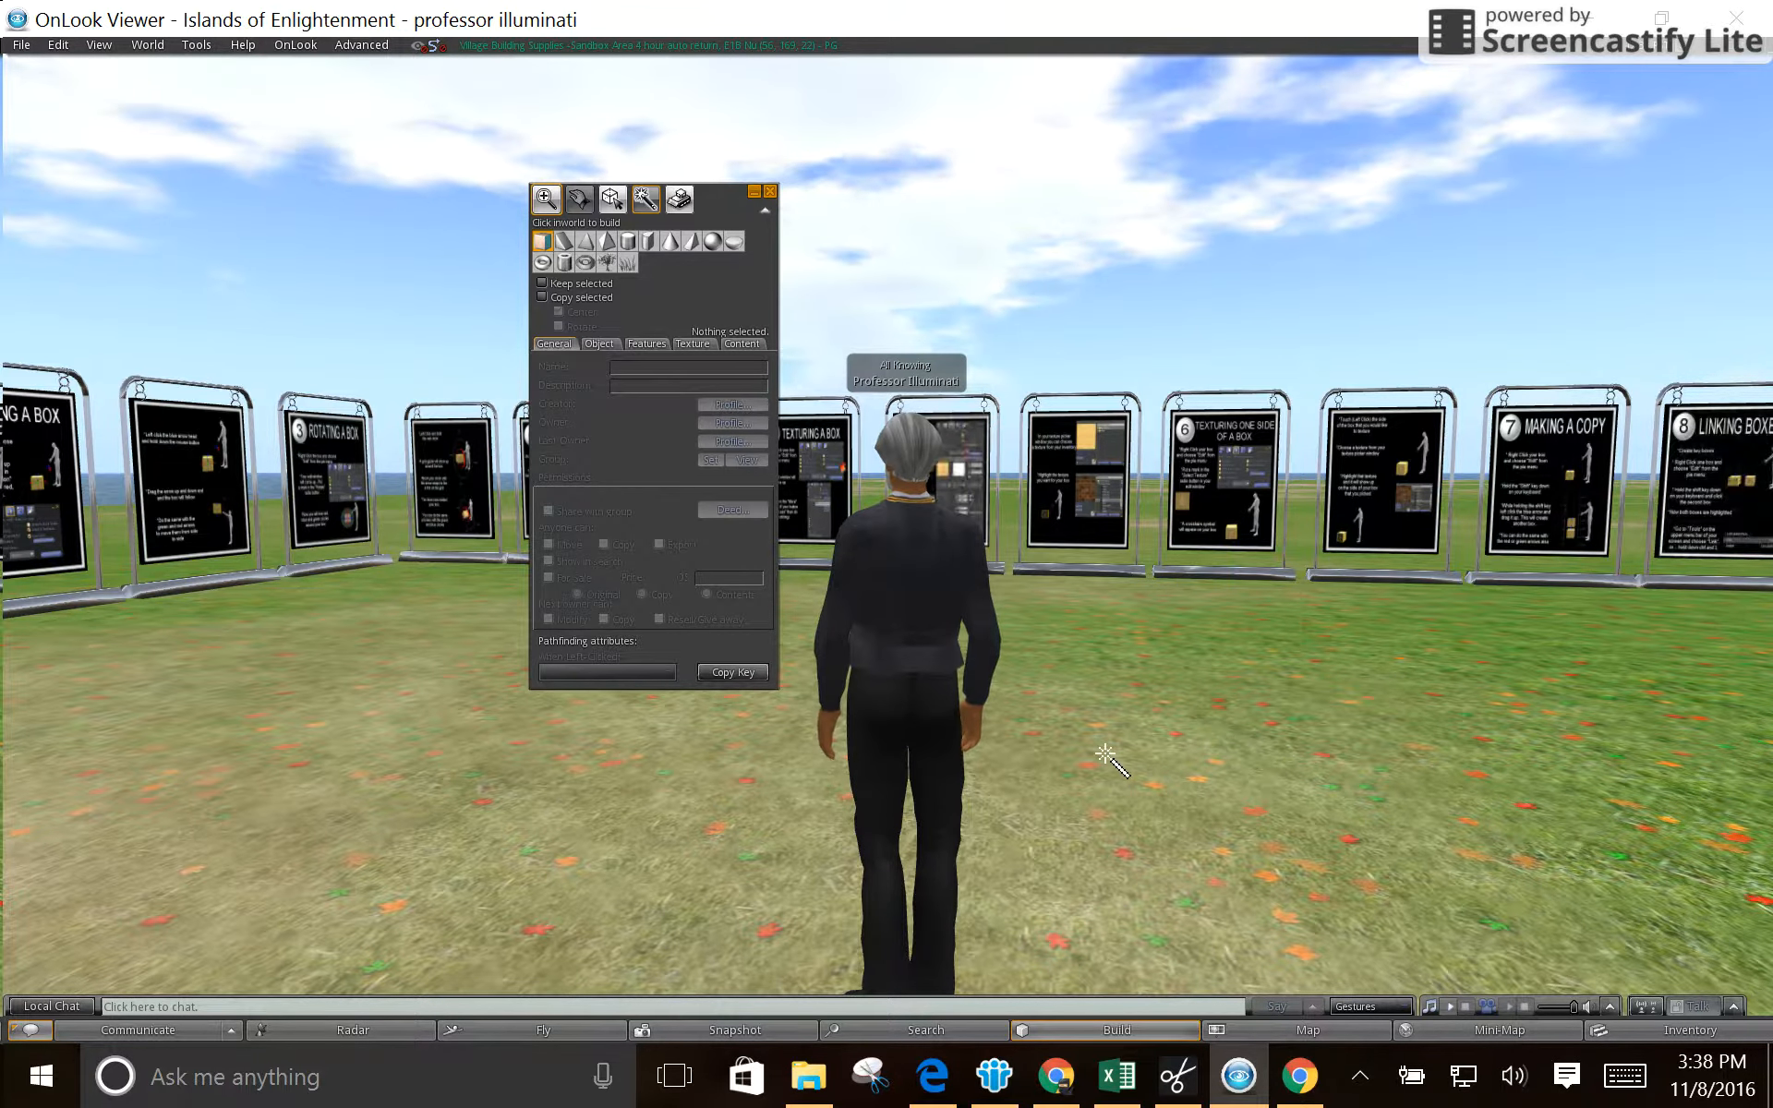
left_click(1159, 766)
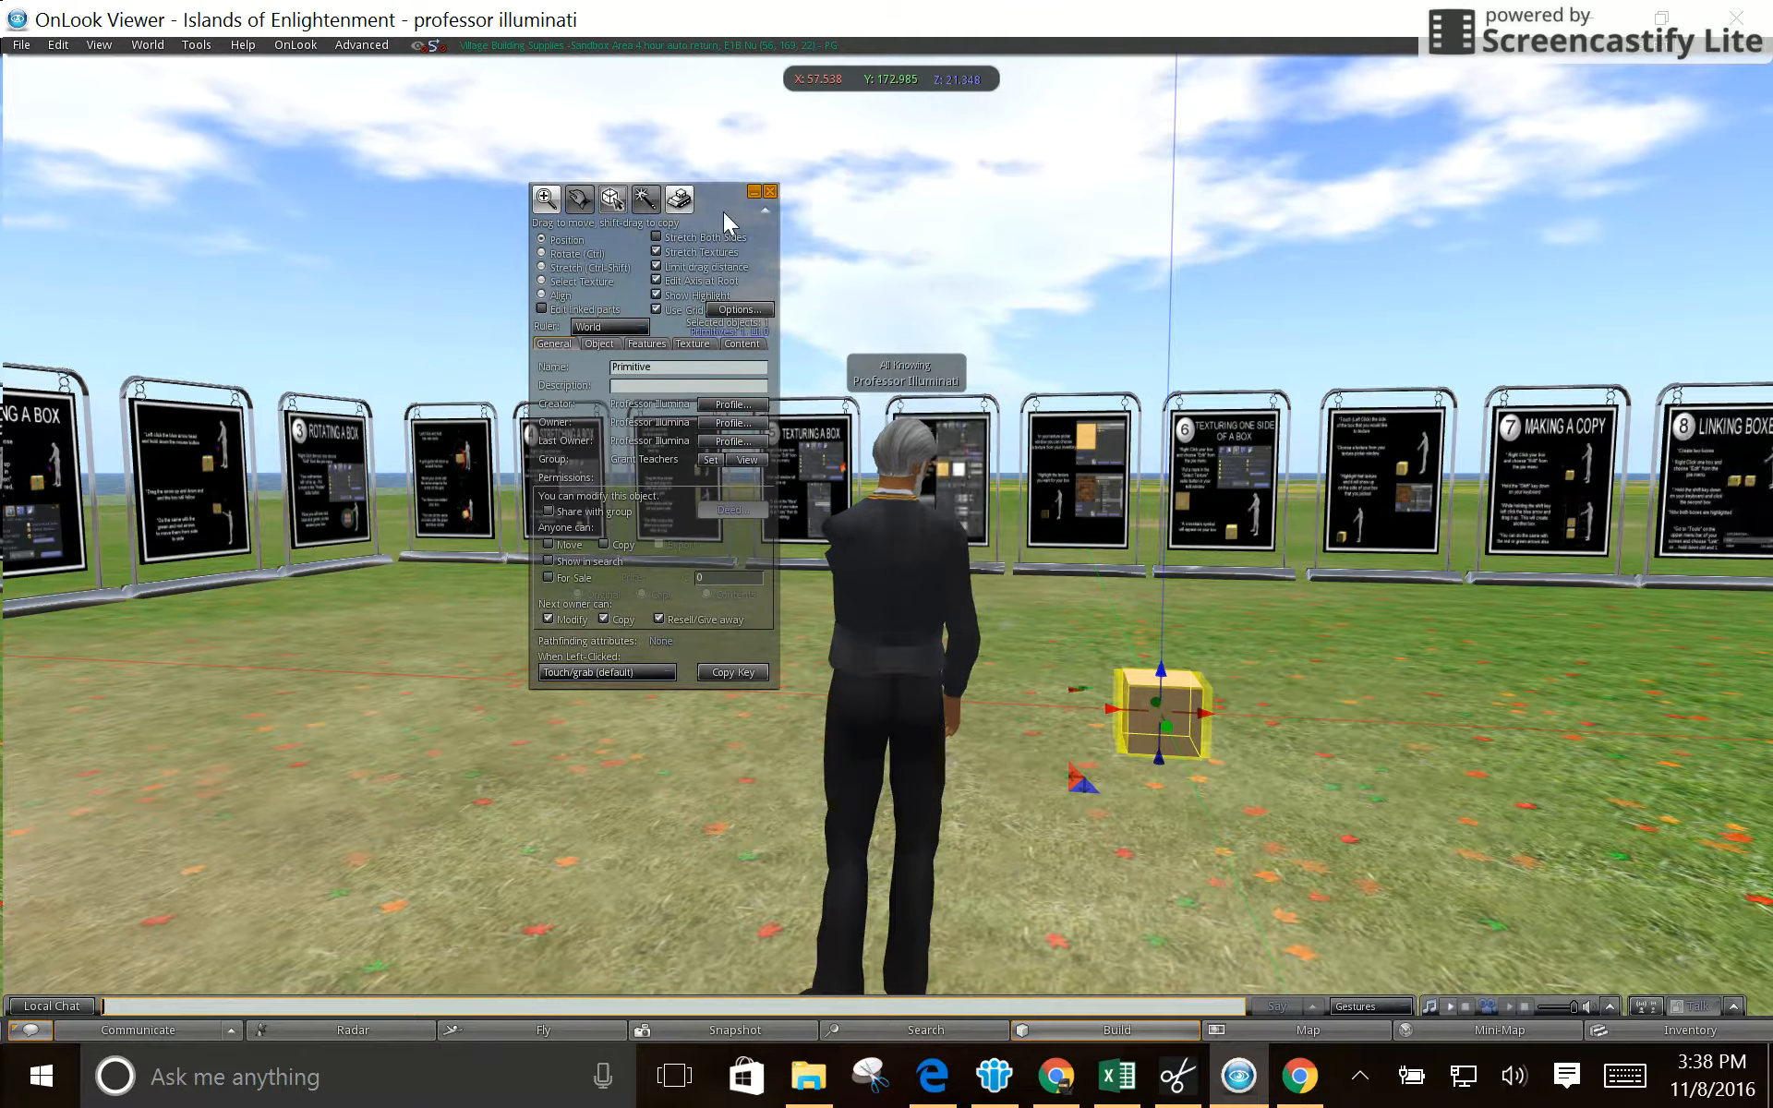
- Place the build window clear of the box, then move the box to about X 57.88, Y 171.86, Z 21.63 and deselect it
left_click_drag(723, 212, 933, 258)
left_click_drag(1117, 284, 1504, 314)
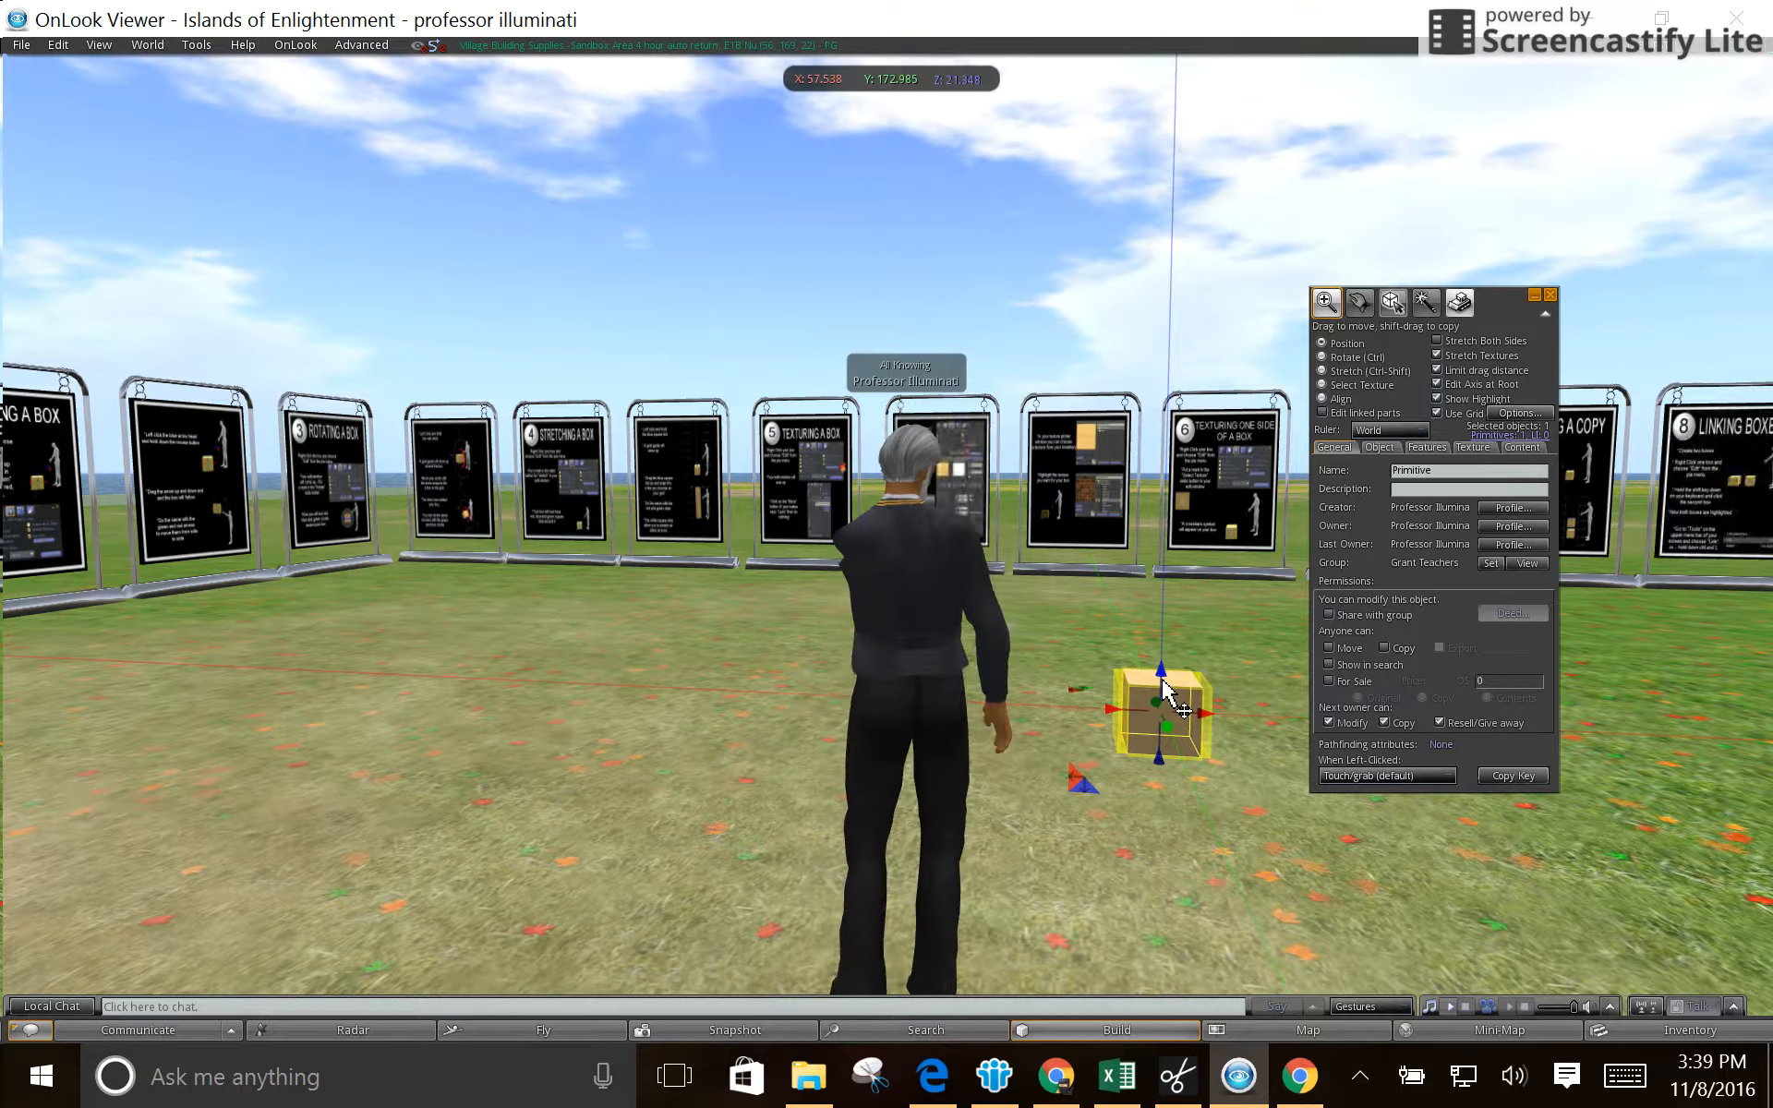
left_click_drag(1162, 671, 1230, 716)
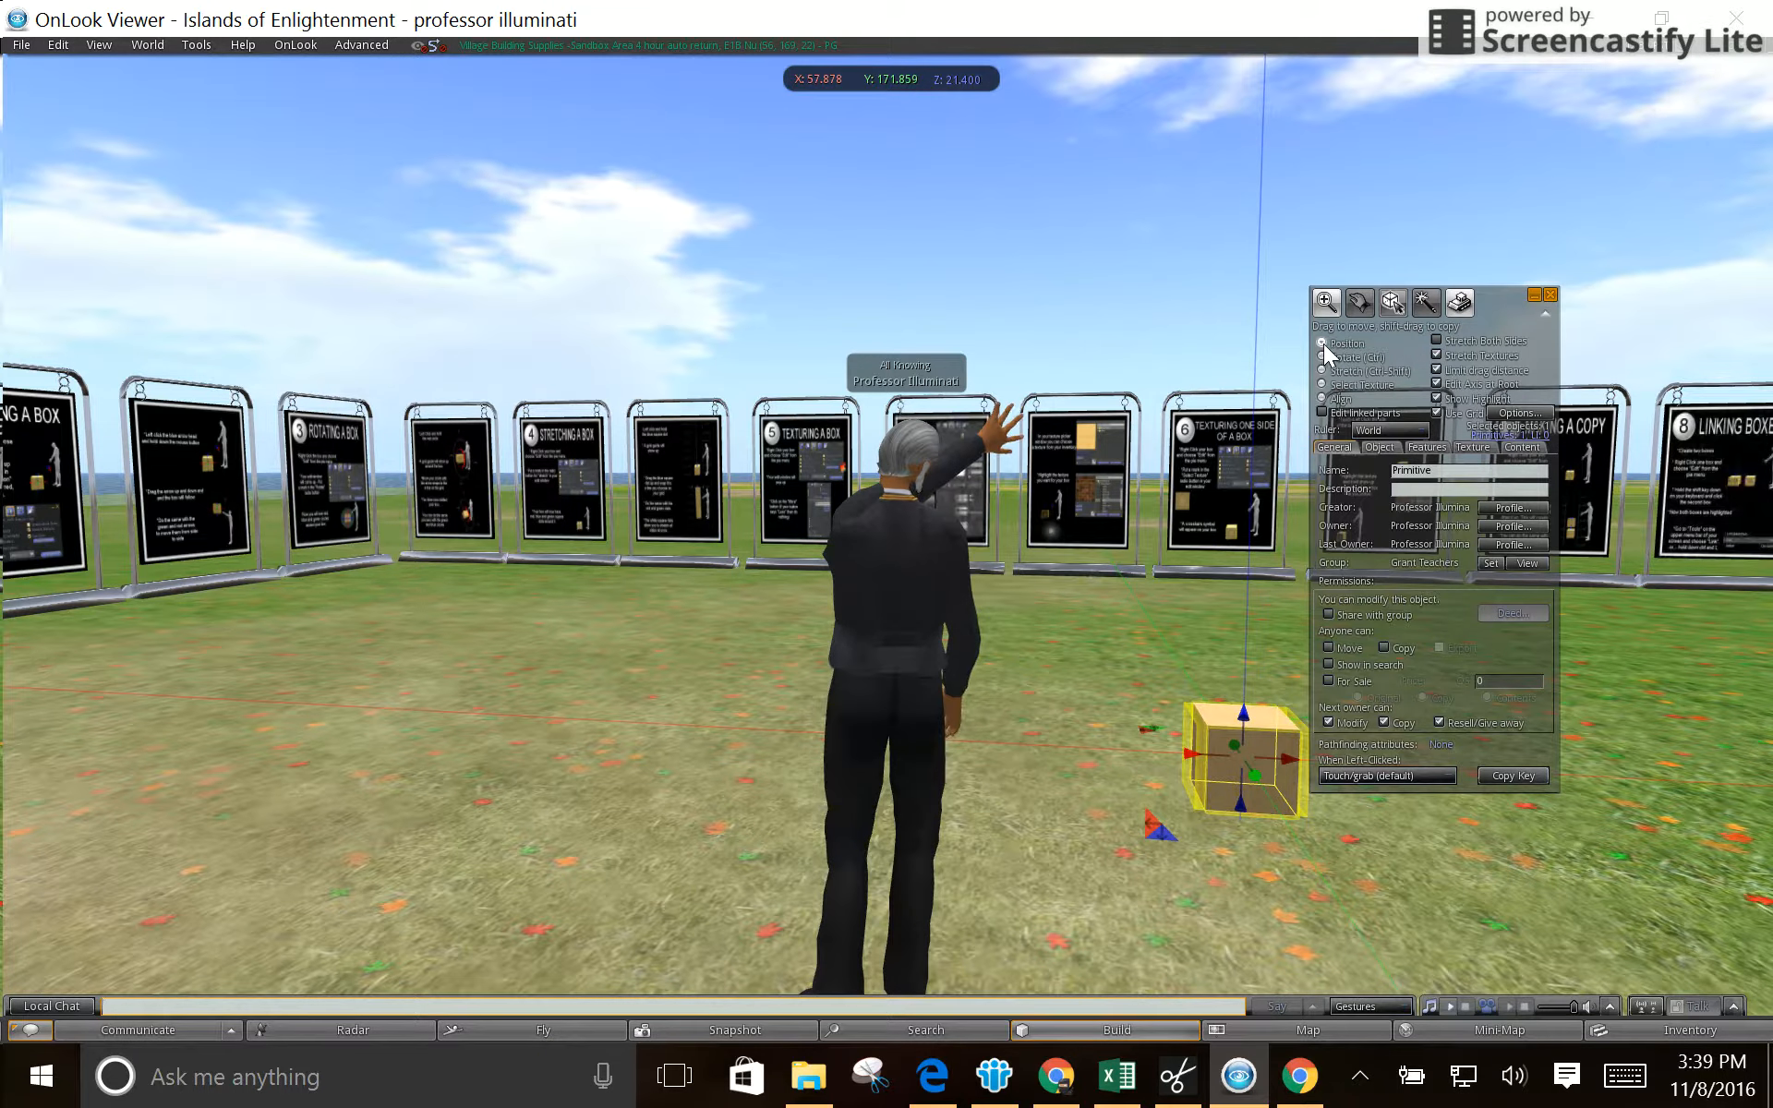
left_click_drag(1244, 715, 1242, 684)
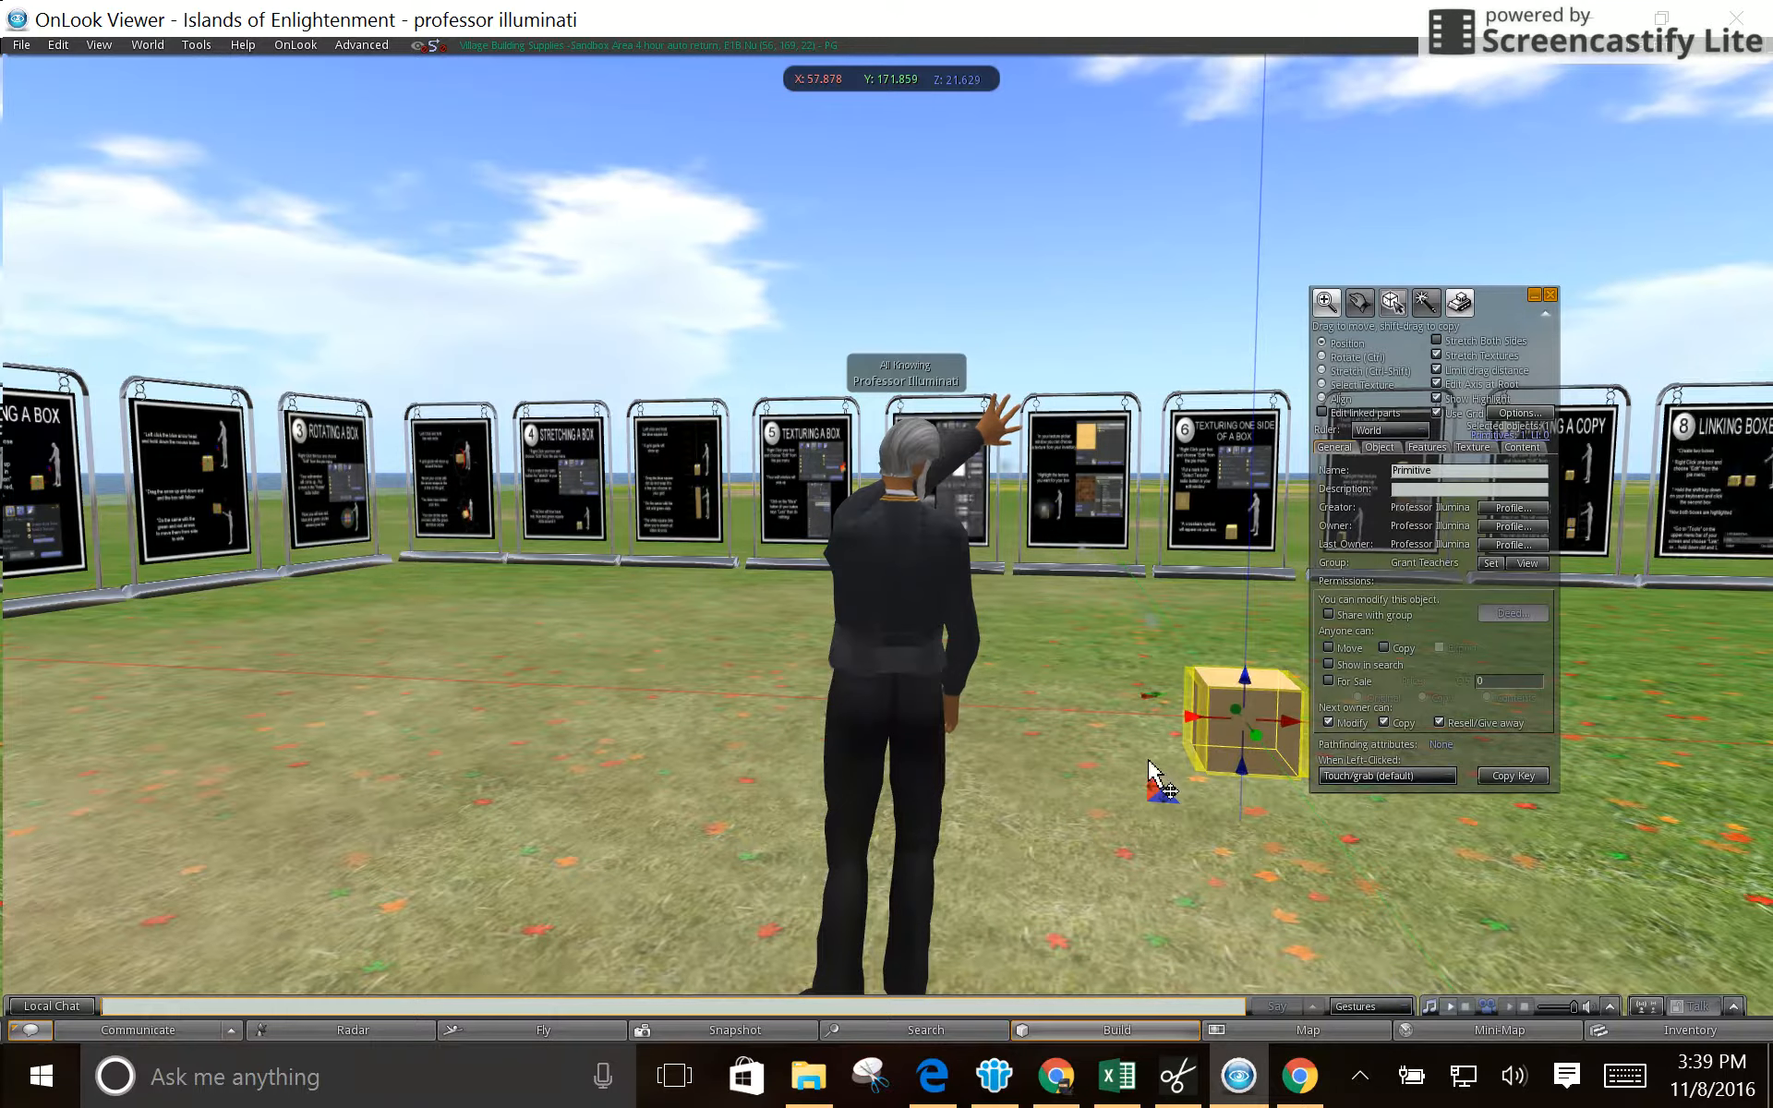
left_click(1060, 801)
left_click(1061, 811)
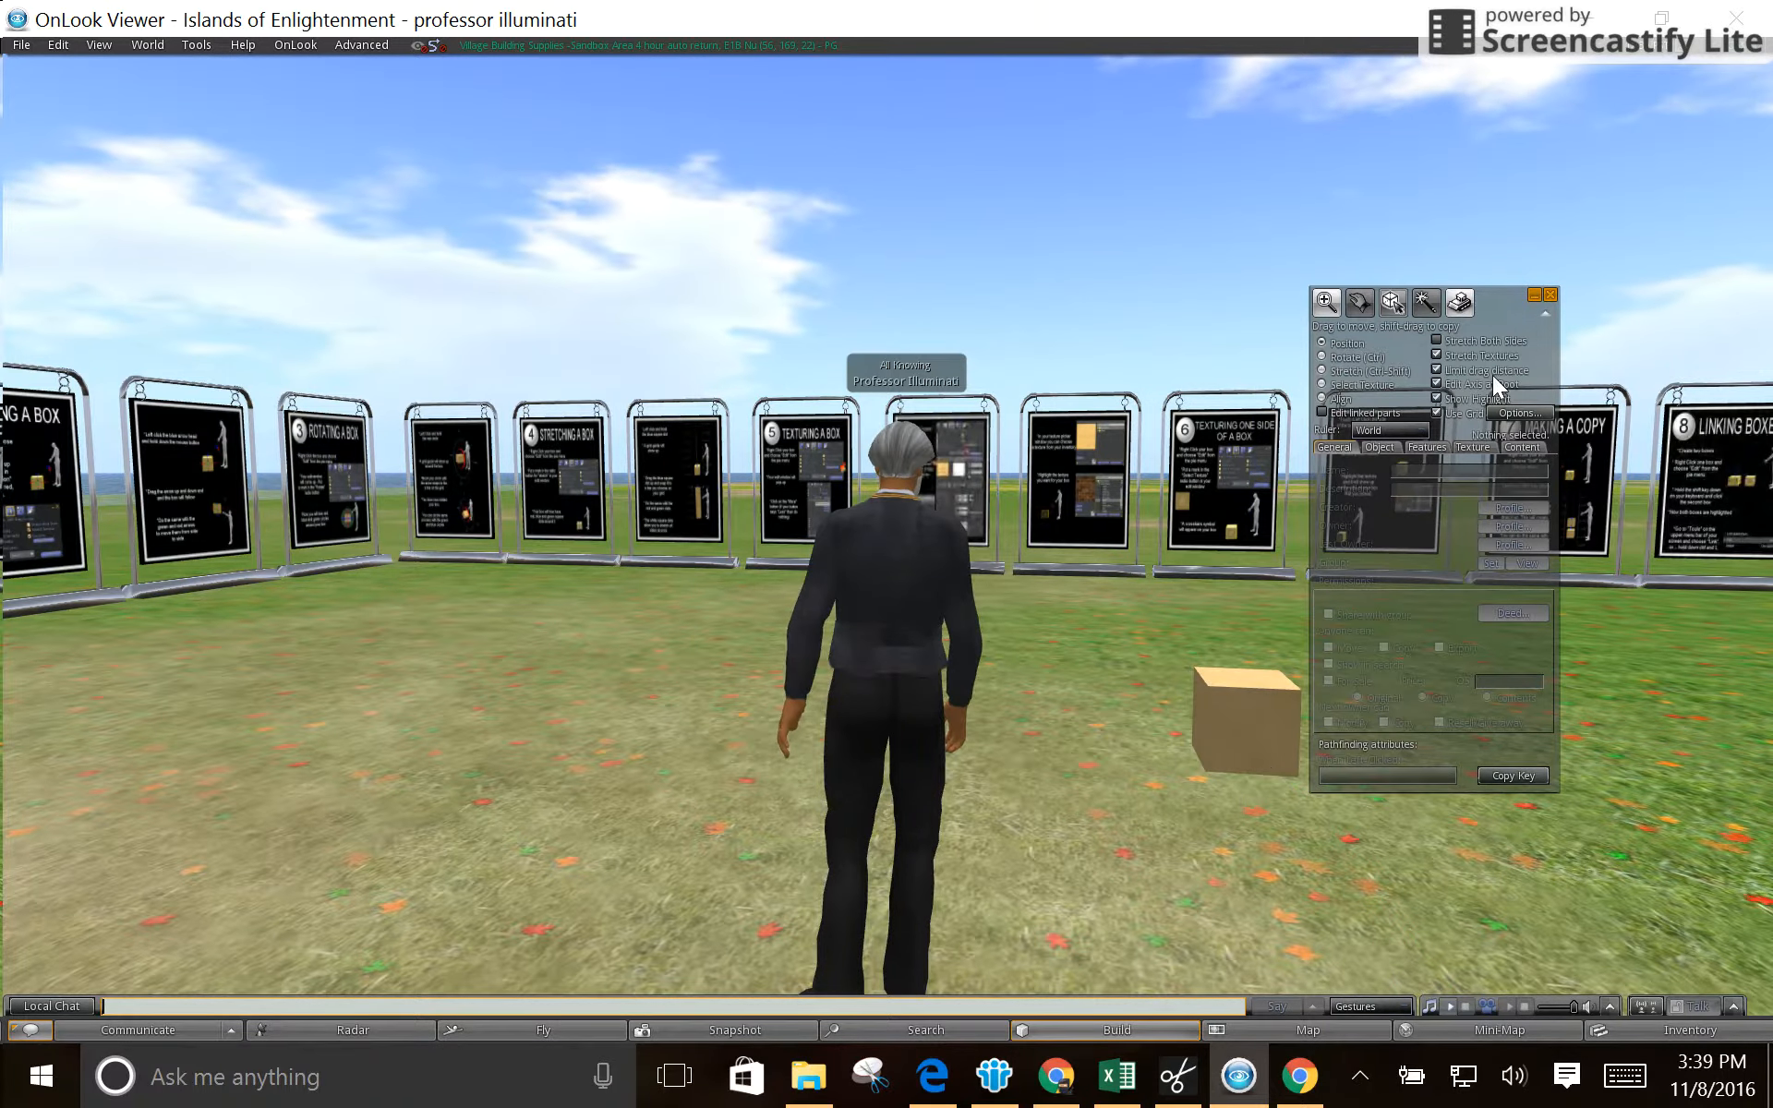
- Close the build window, reopen the box for editing, and shift it to about X 57.65, Z 21.58
left_click(1262, 736)
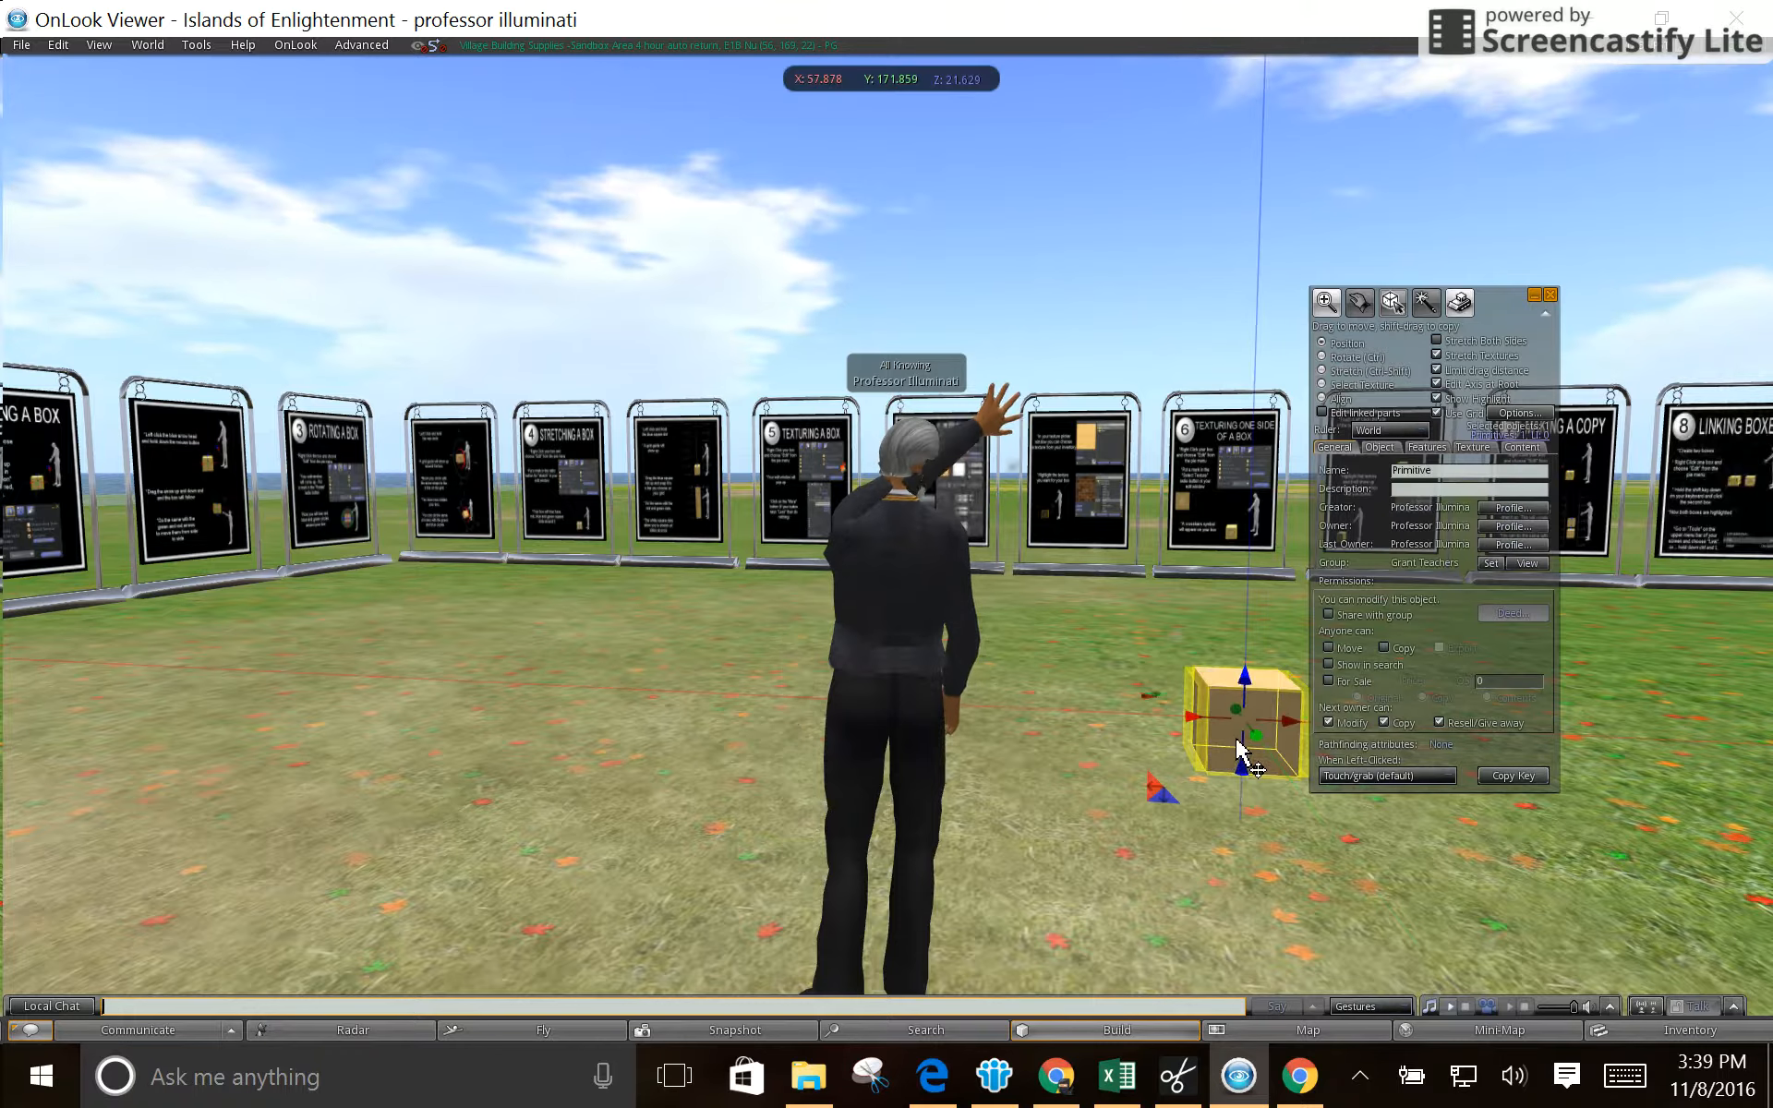
left_click(1550, 295)
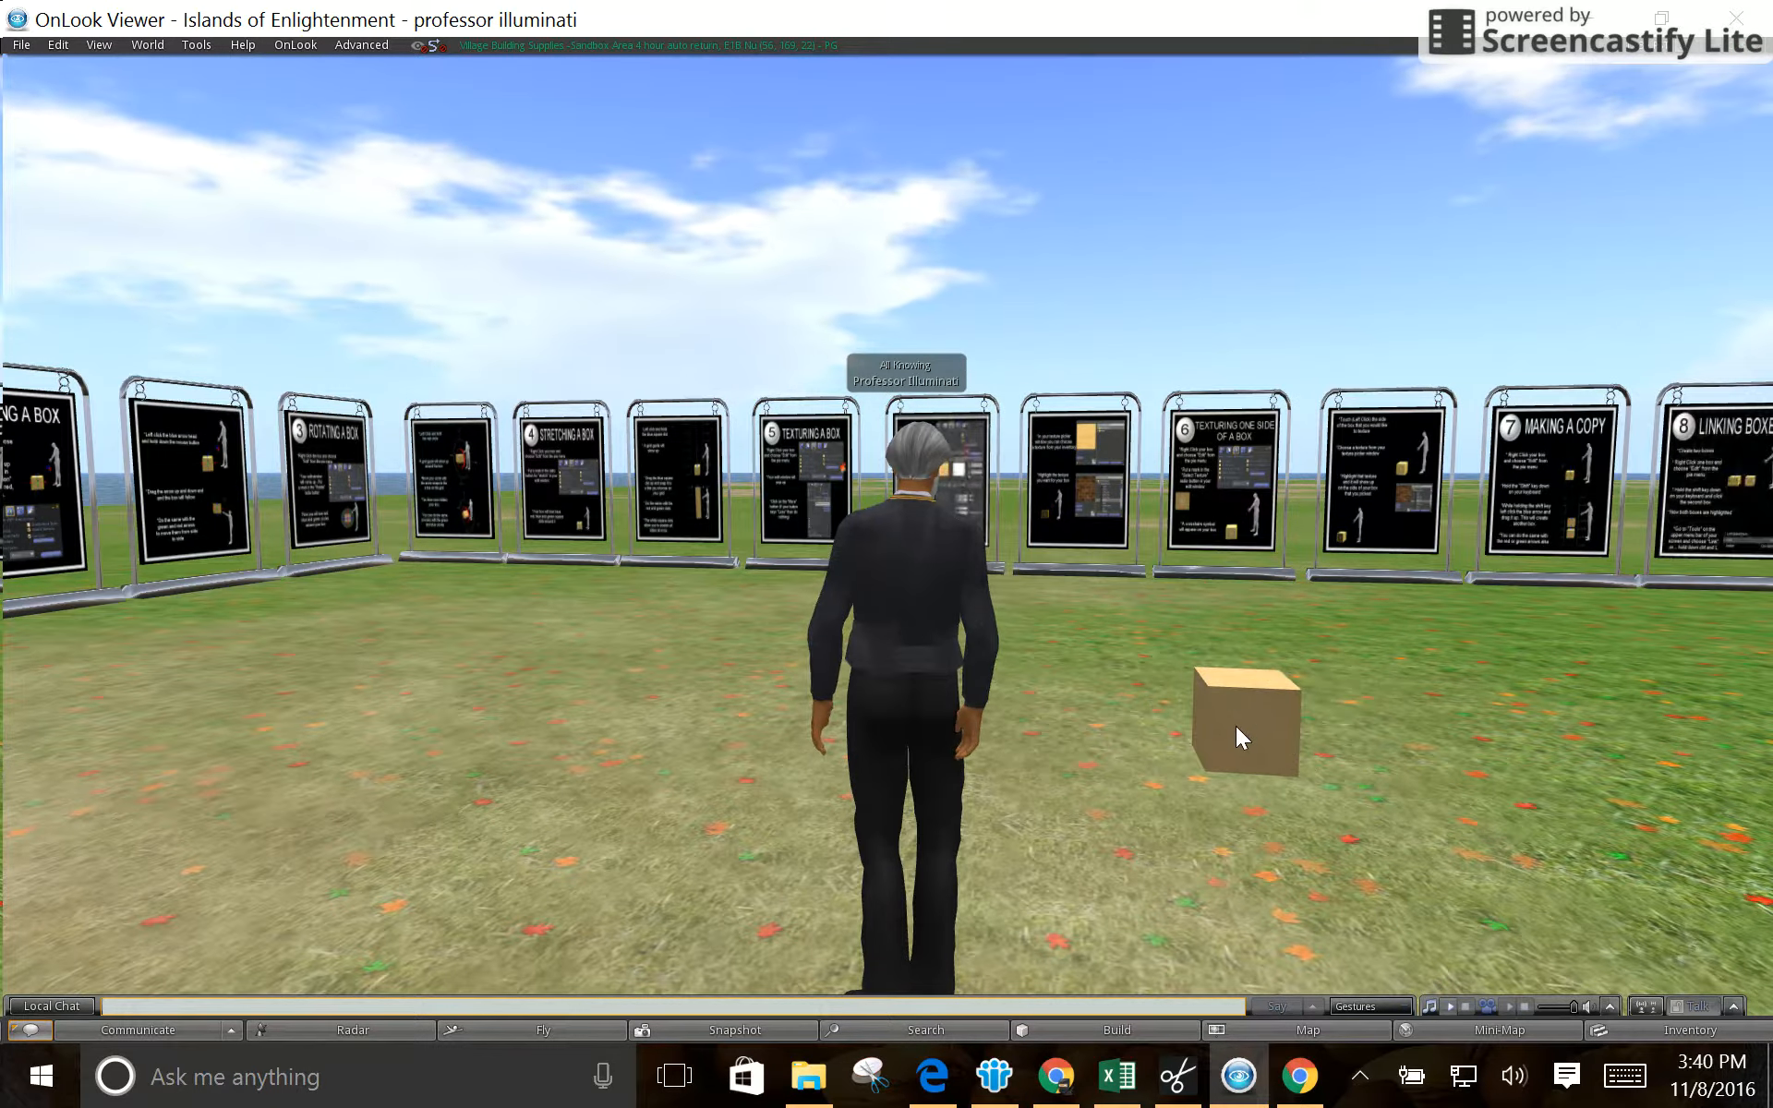
right_click(1237, 726)
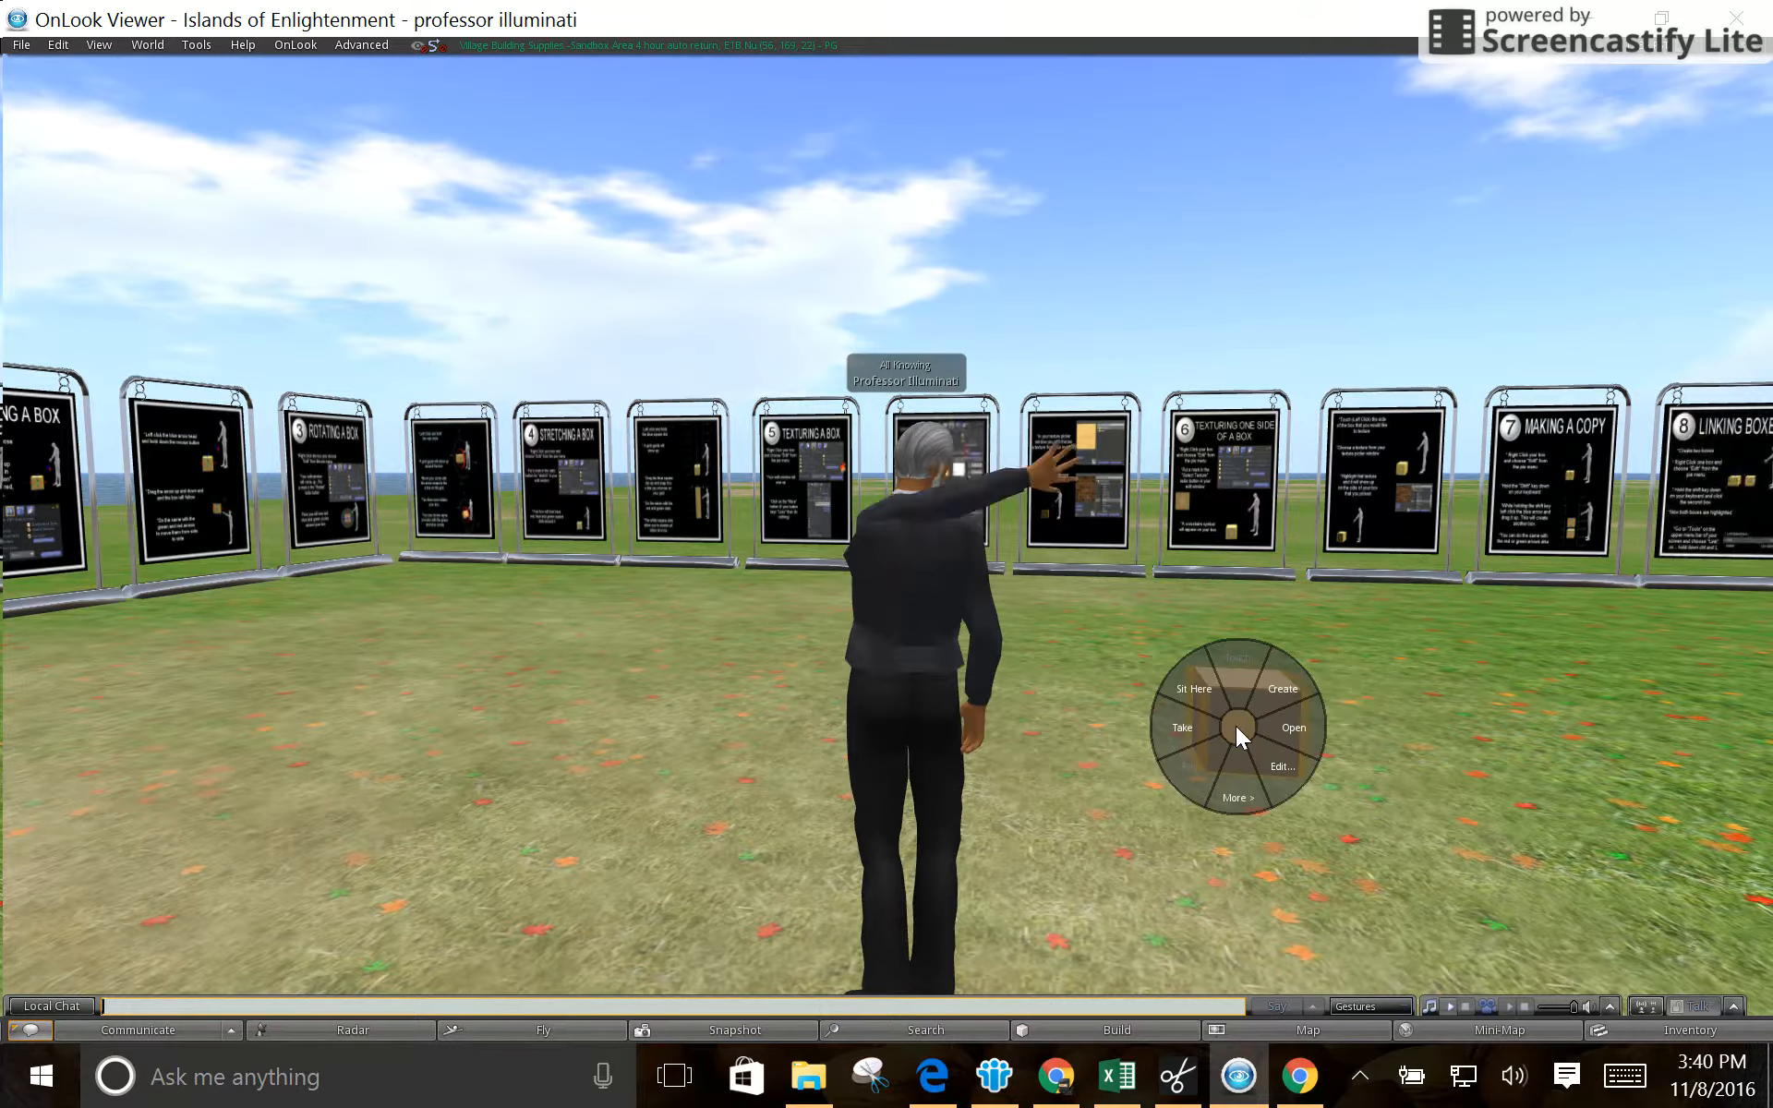
left_click(1279, 772)
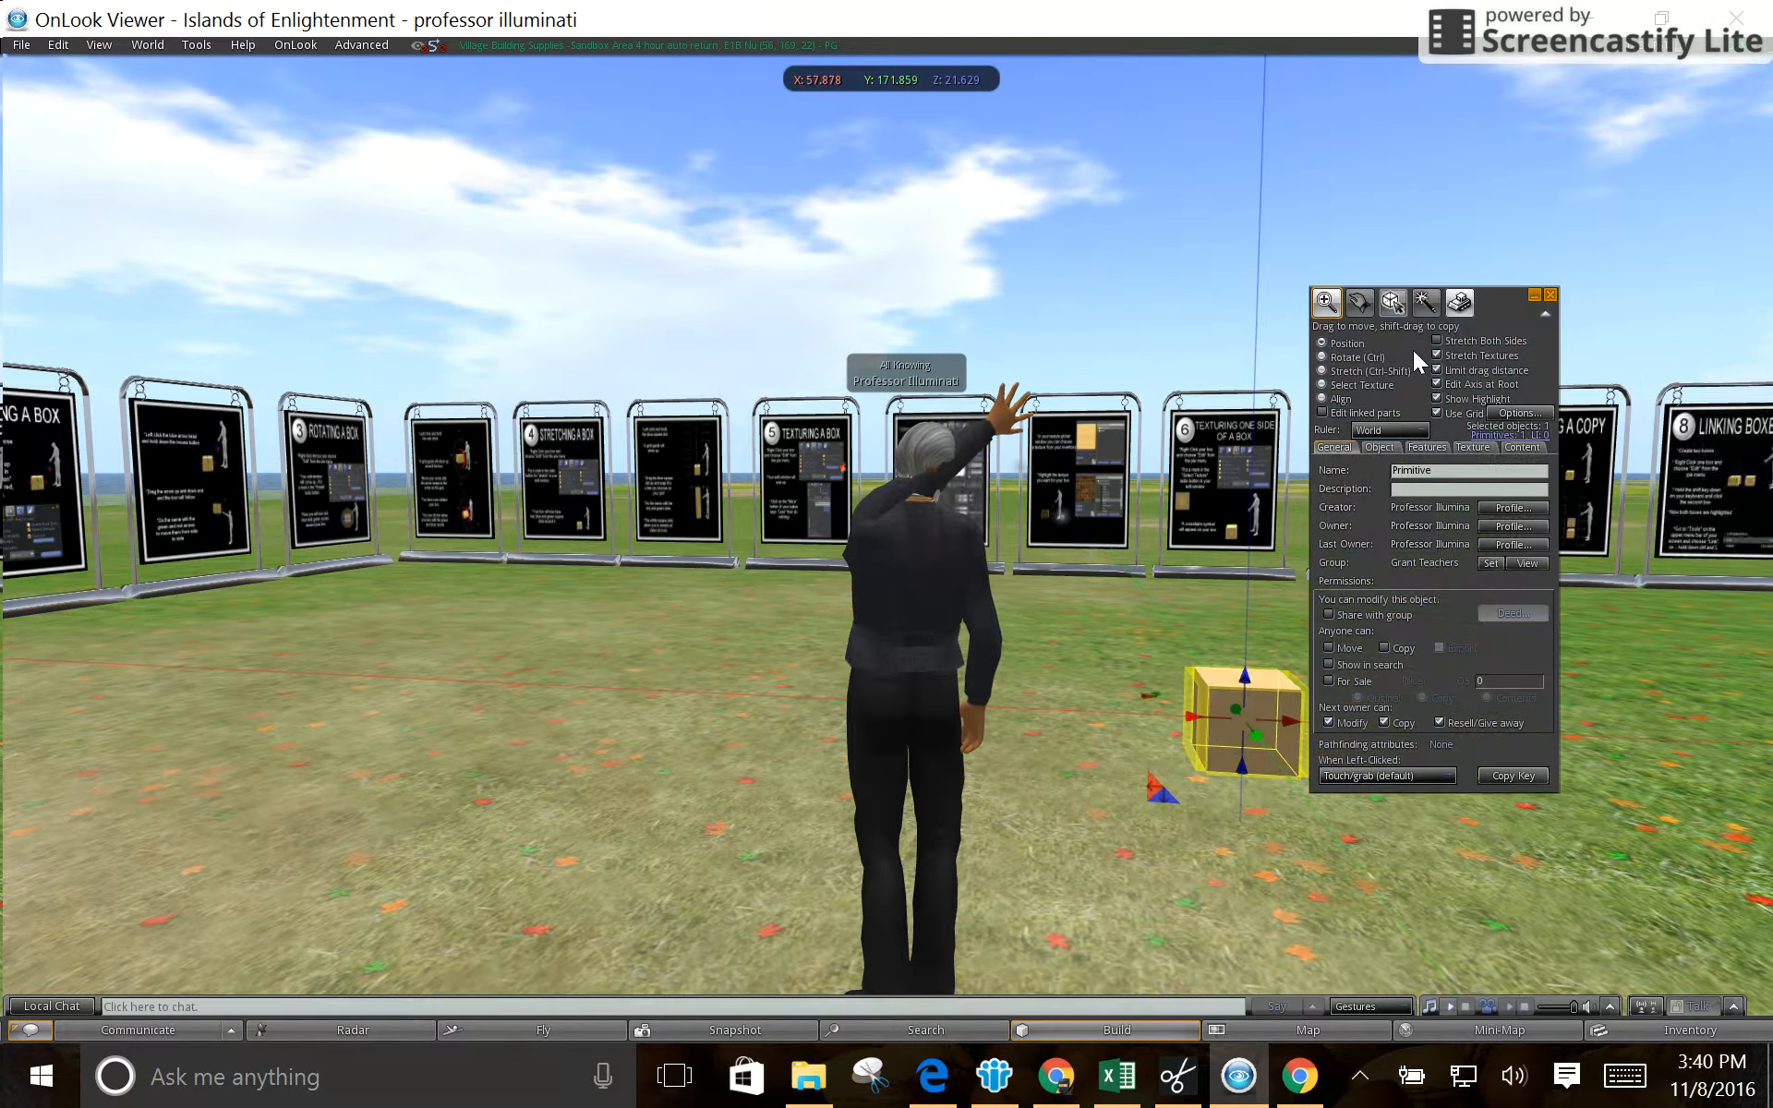
mouse_move(1245, 679)
left_mouse_down()
mouse_move(1254, 596)
mouse_move(1248, 683)
left_mouse_up()
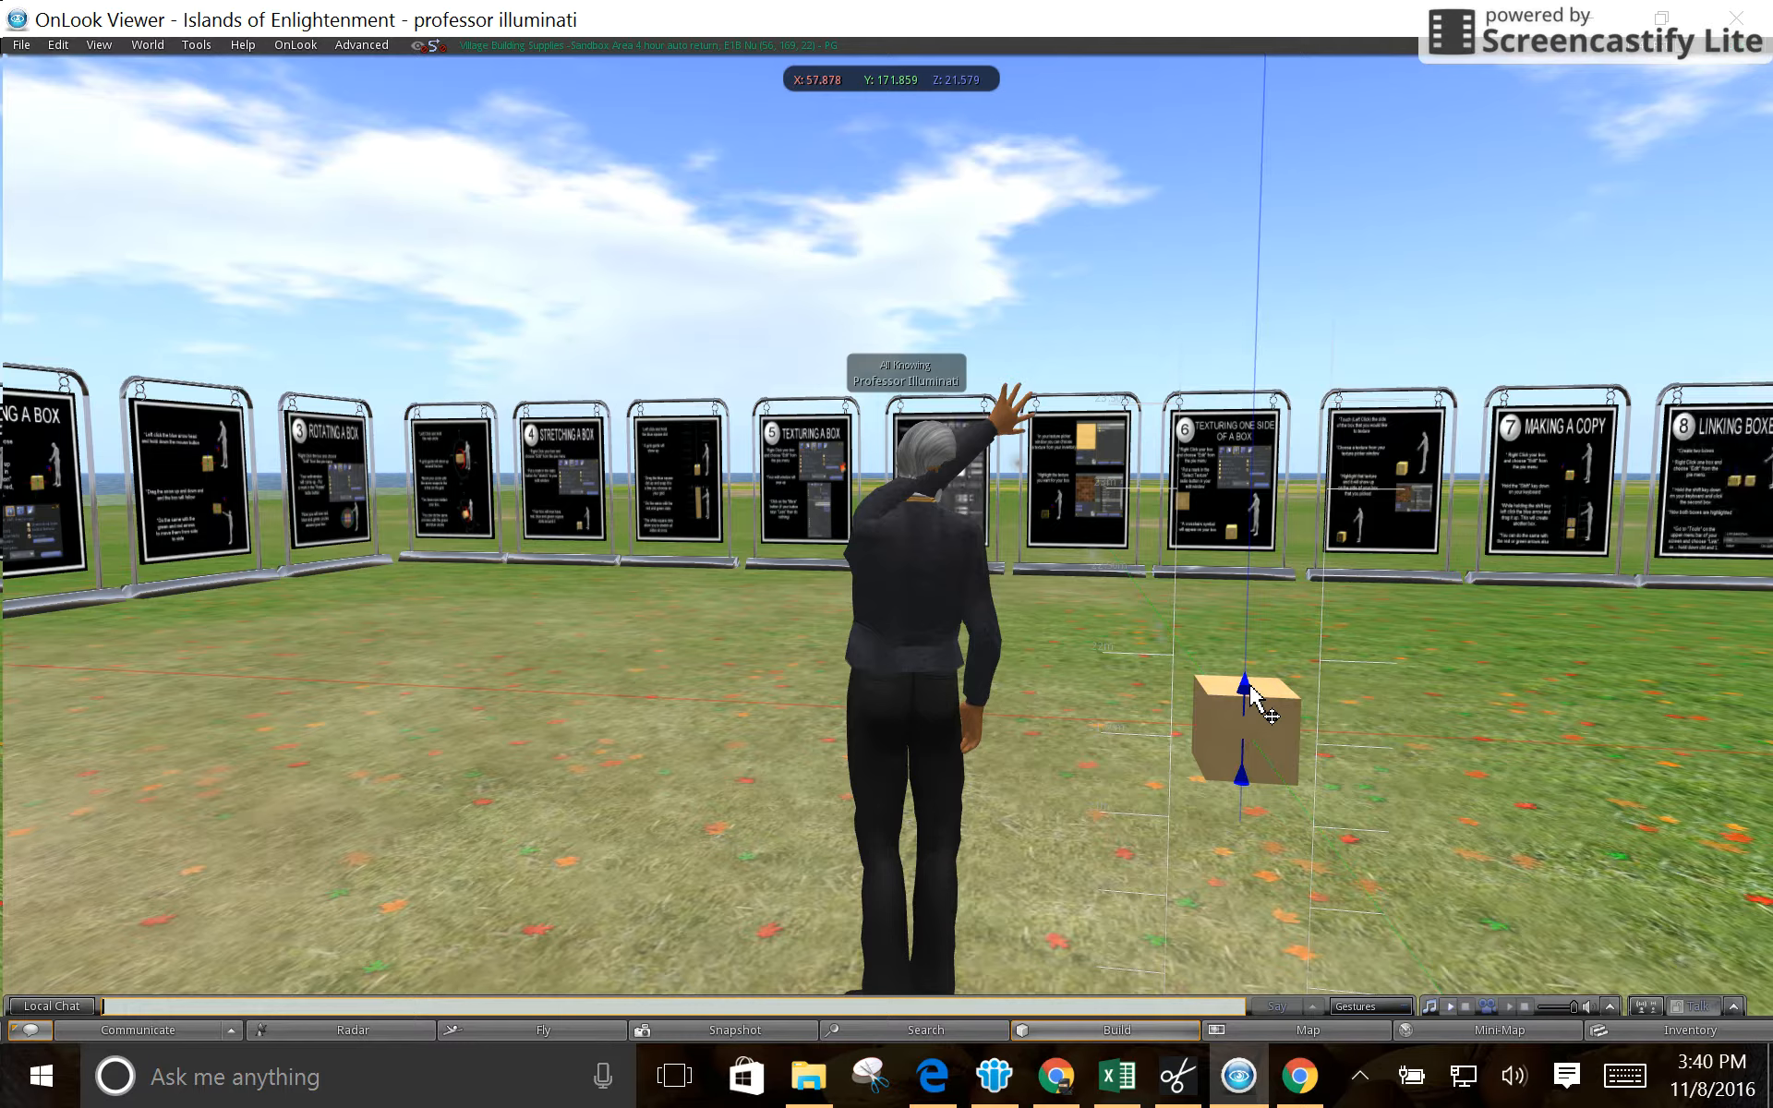
left_click(1141, 735)
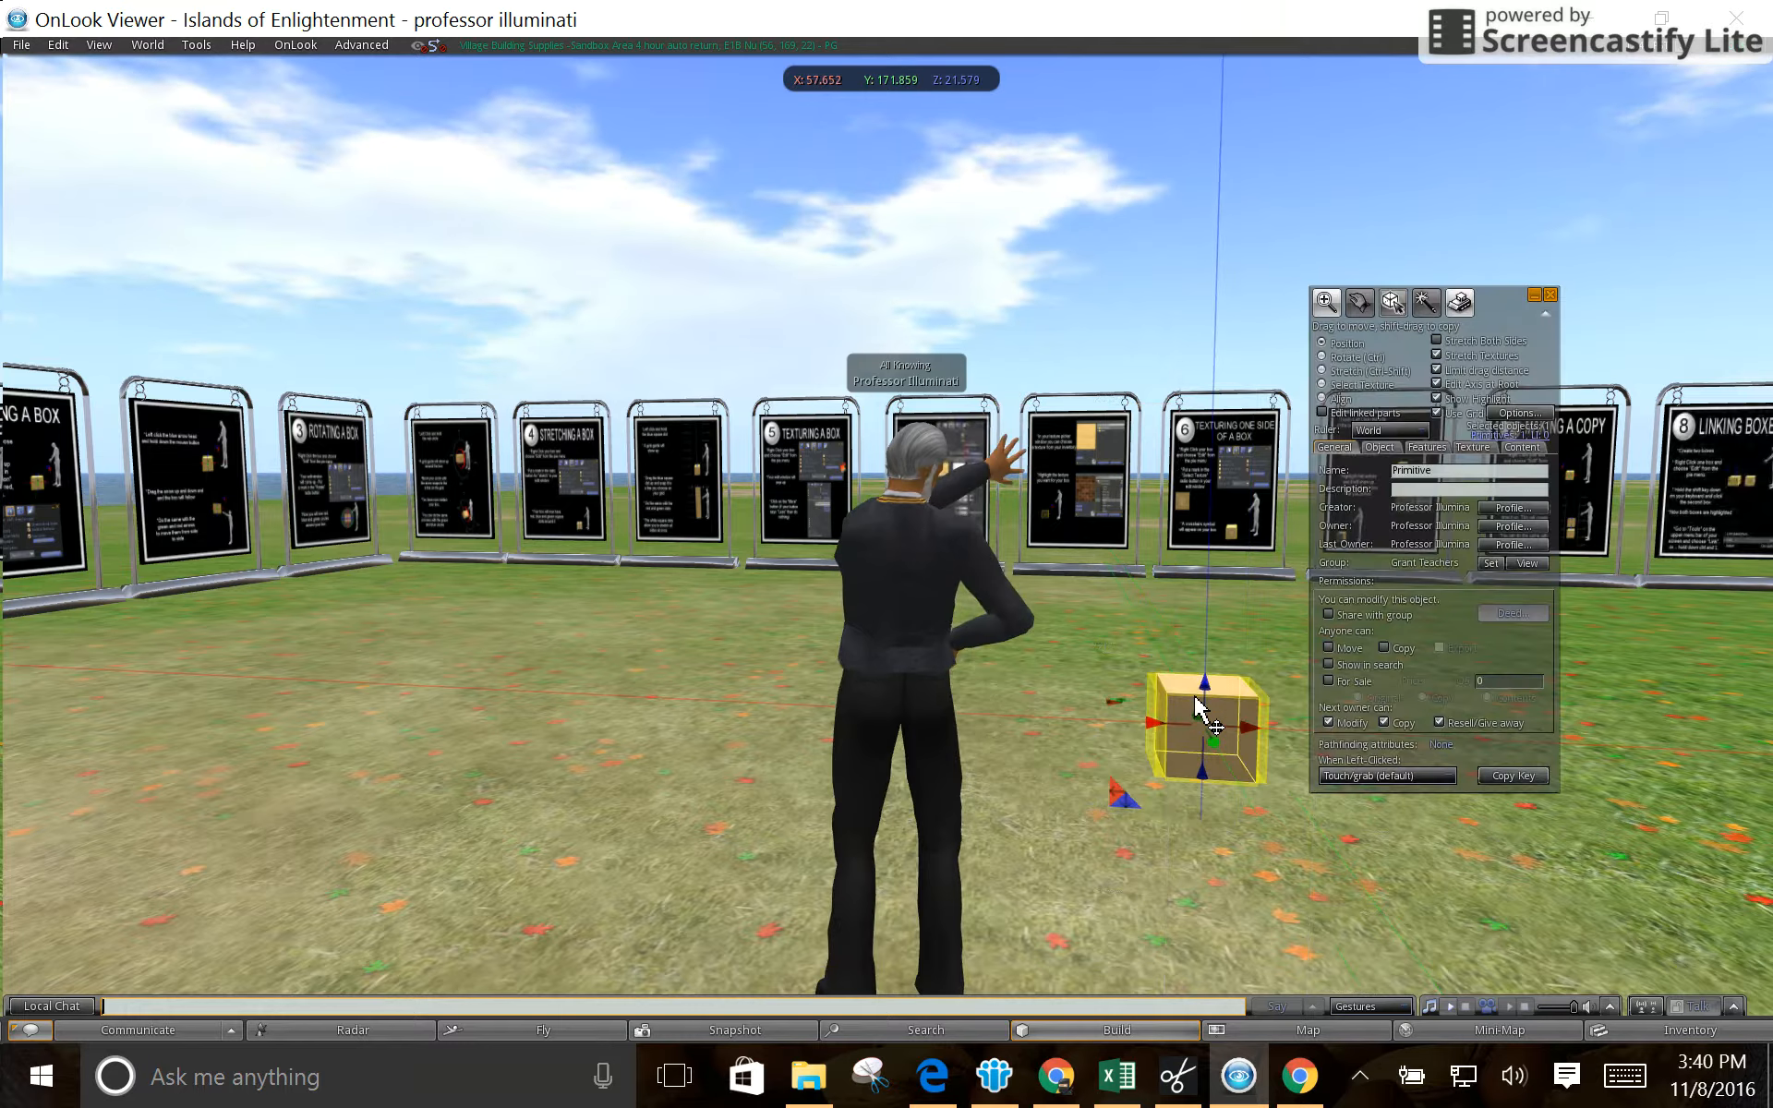
- Rename the box as Practice Prim
left_click_drag(1453, 469, 1390, 469)
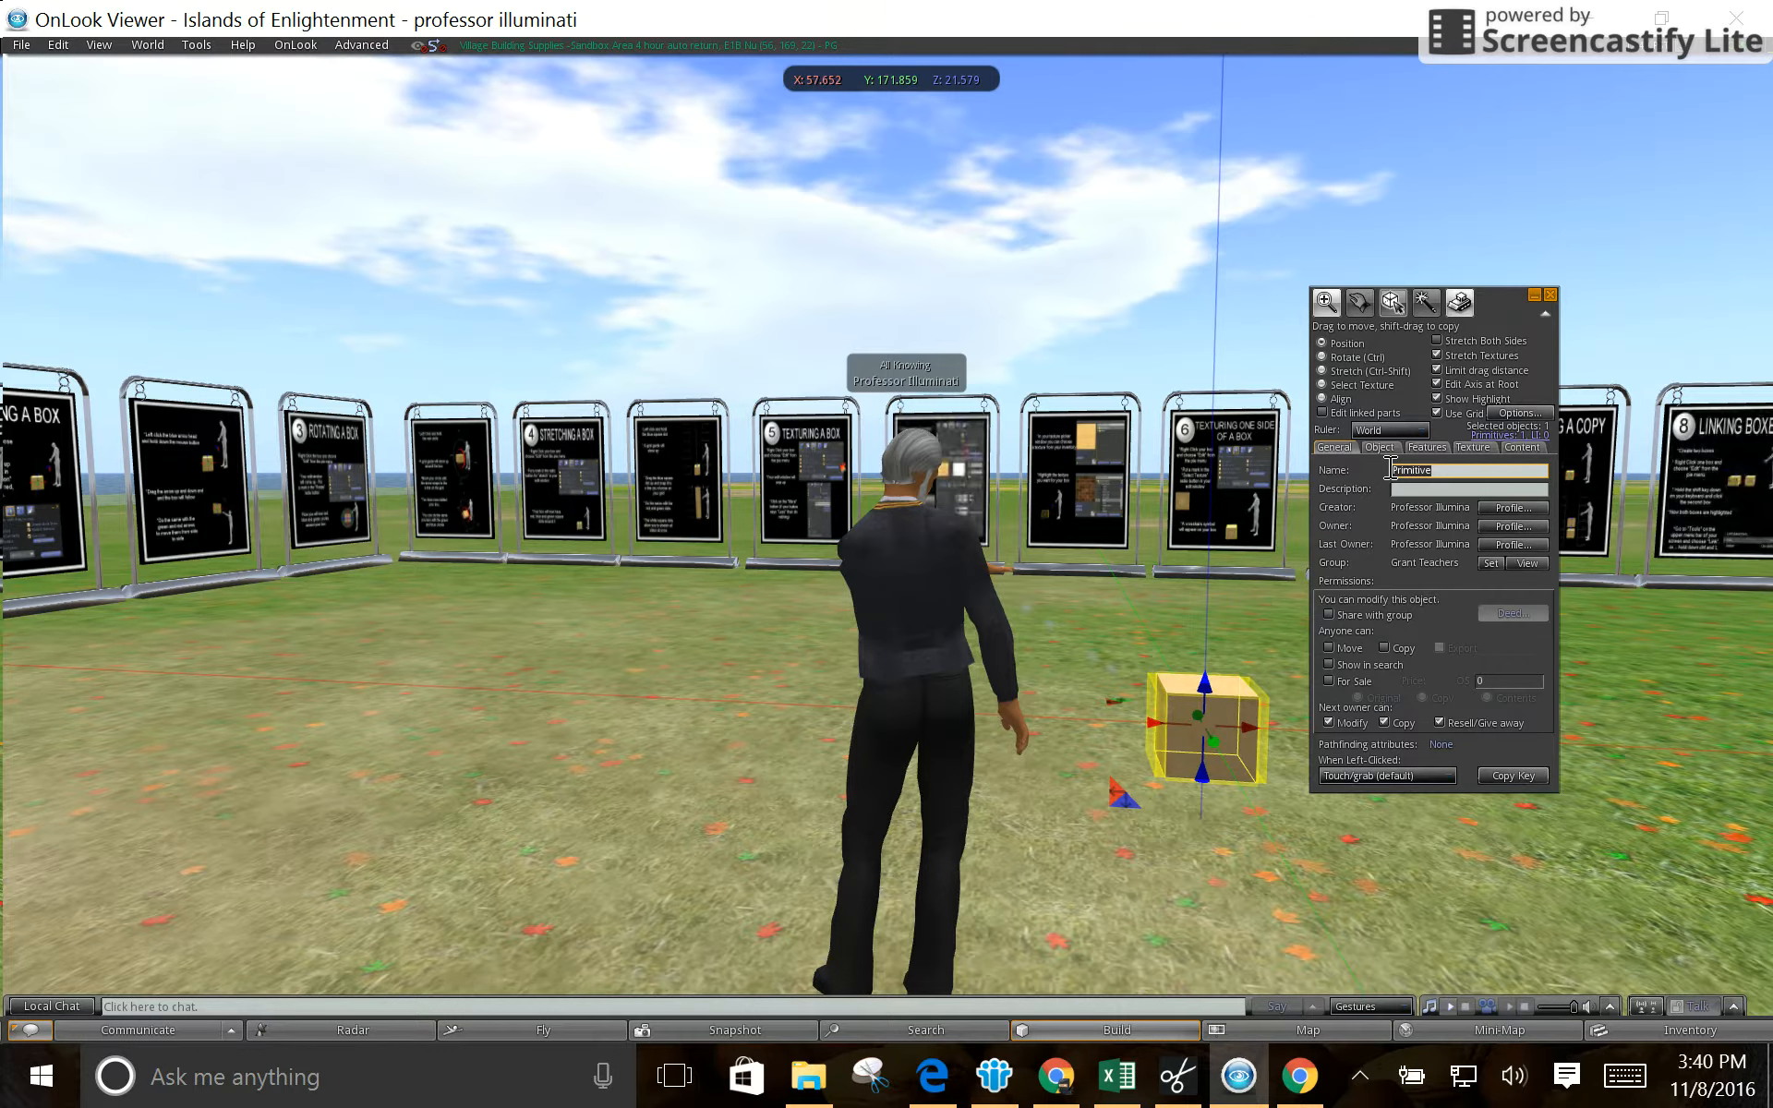
type("ctice ")
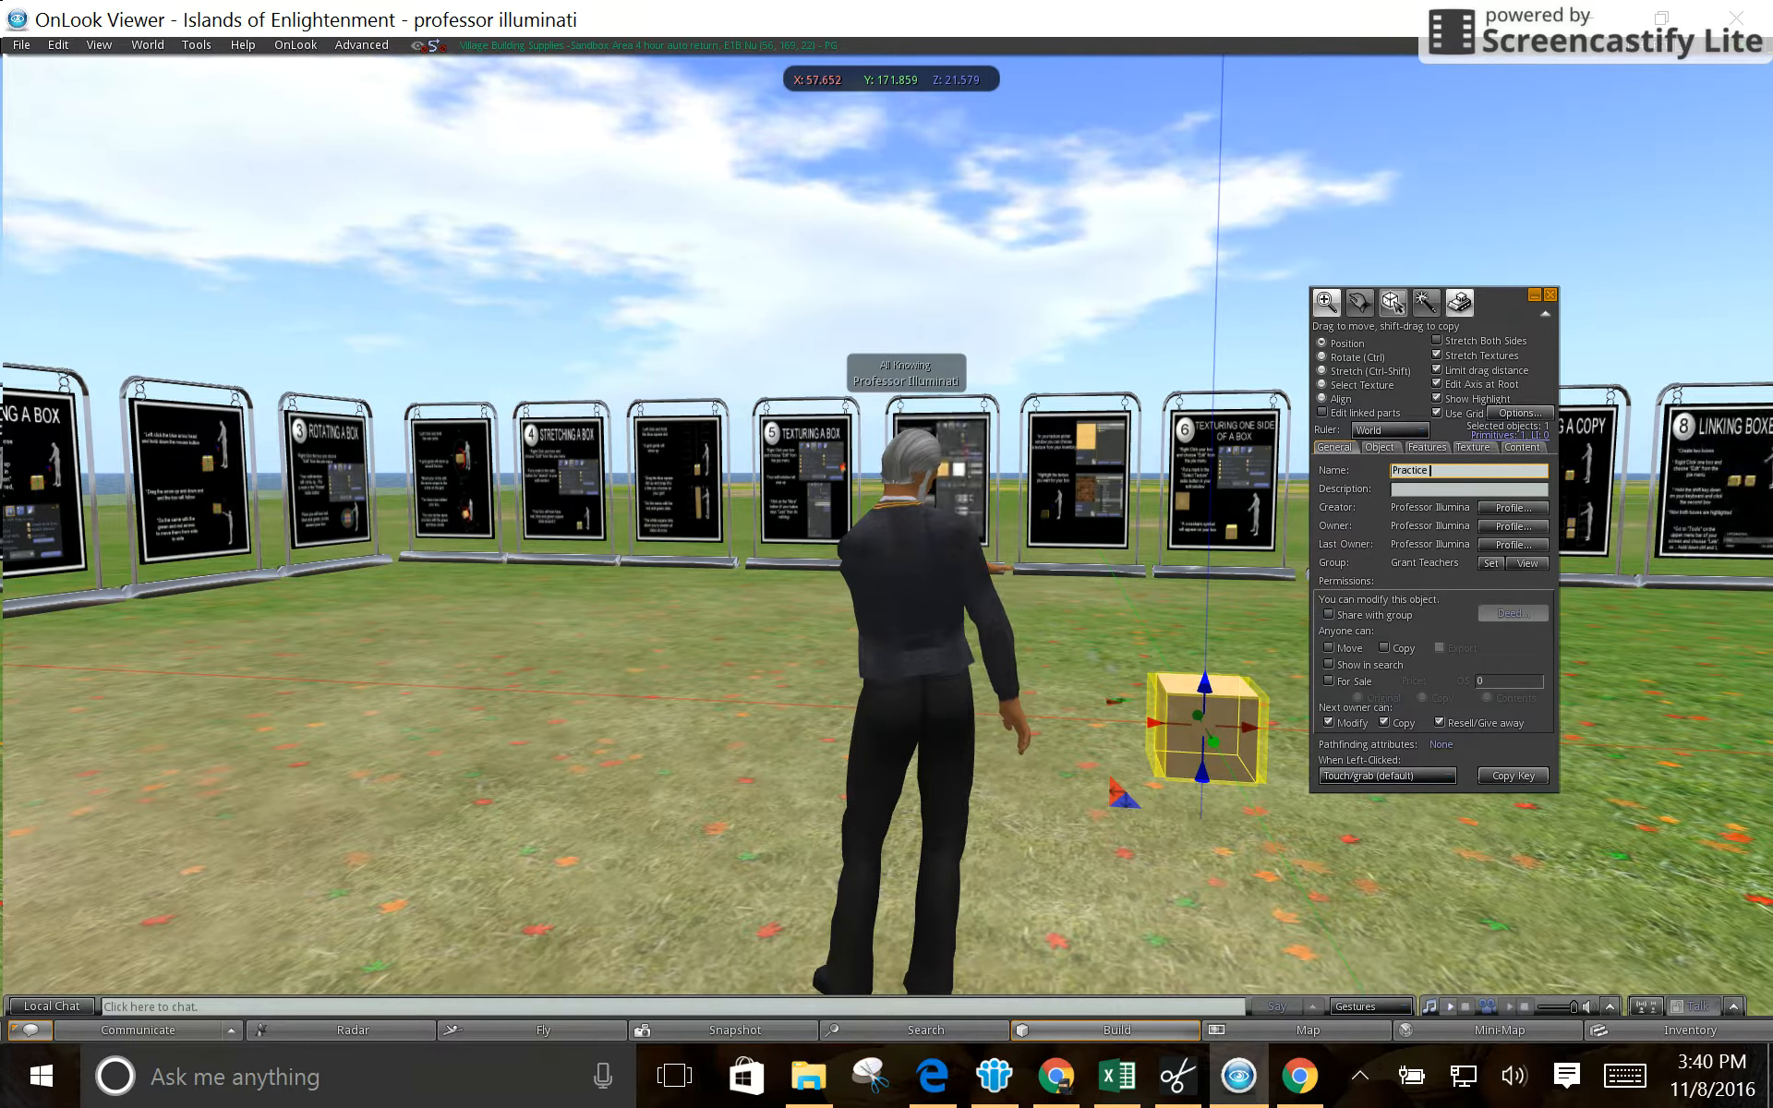
type("Prim")
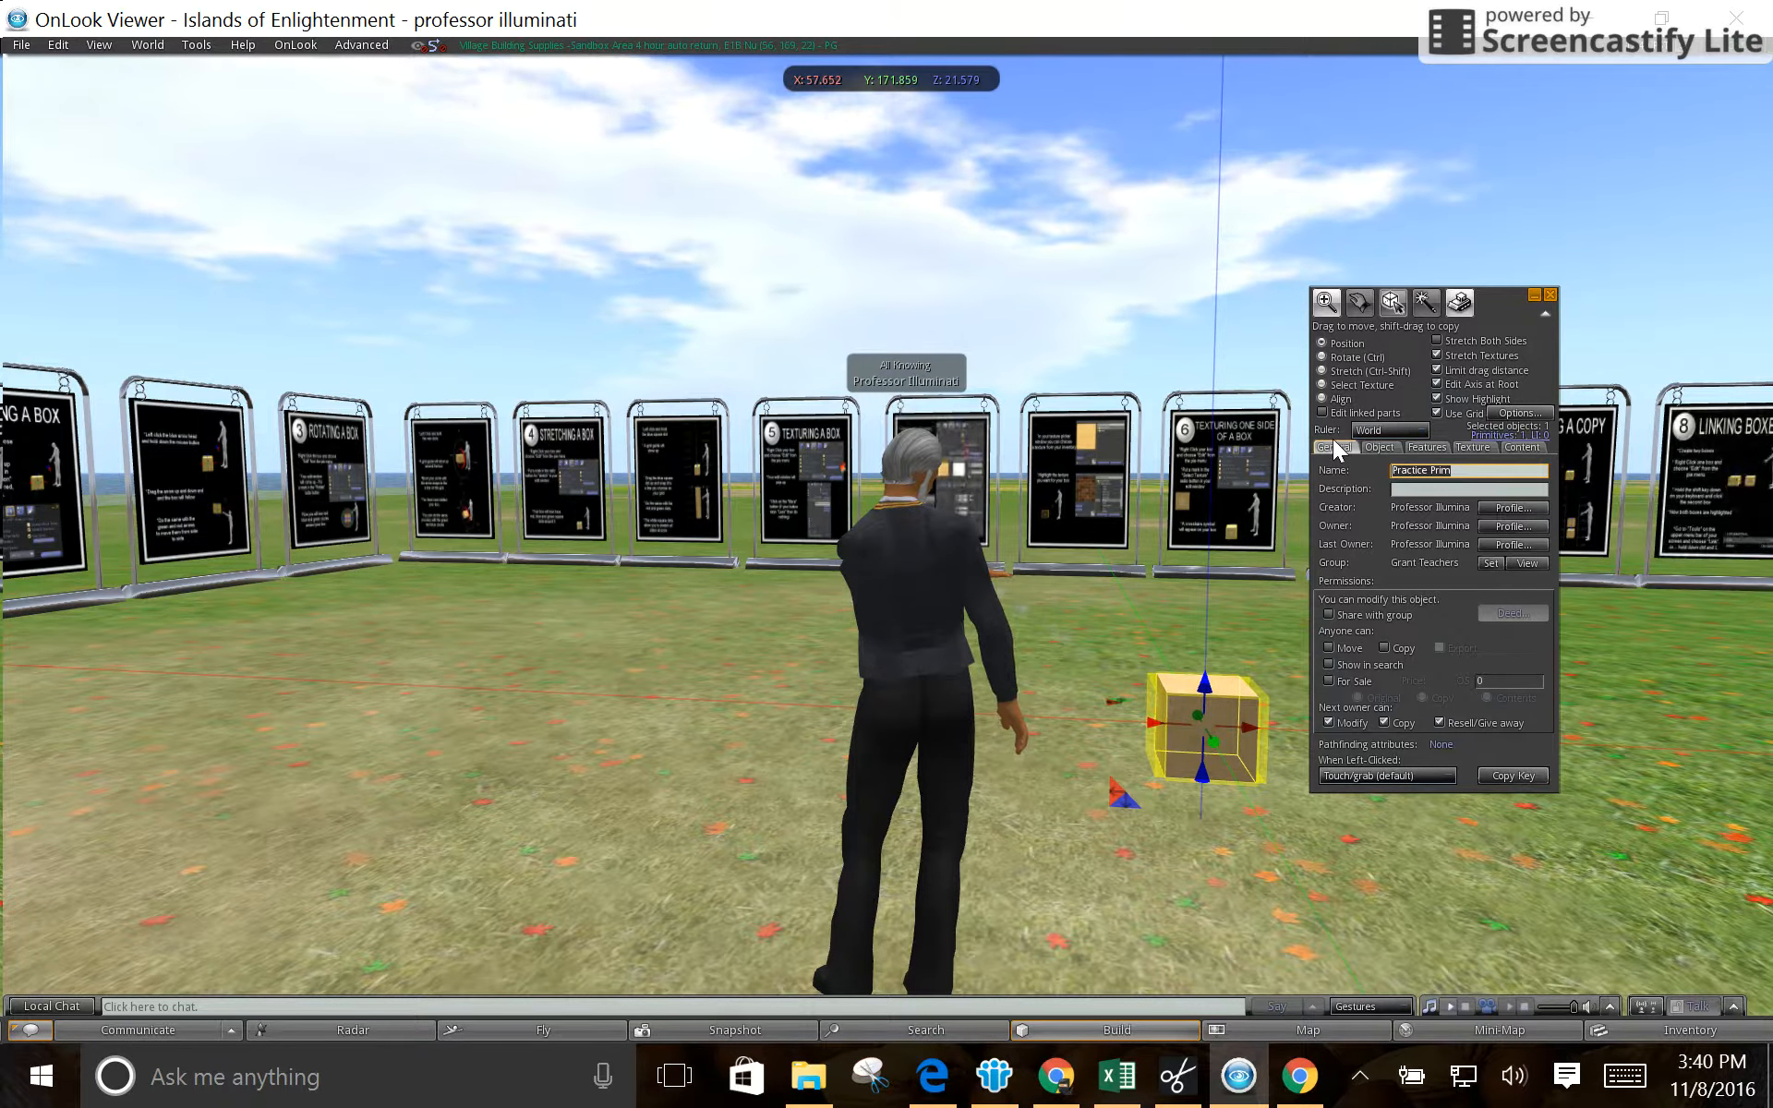
- Rotate the box freehand to 90 degrees about the Z axis and about 358 degrees about the Y axis
left_click(1320, 356)
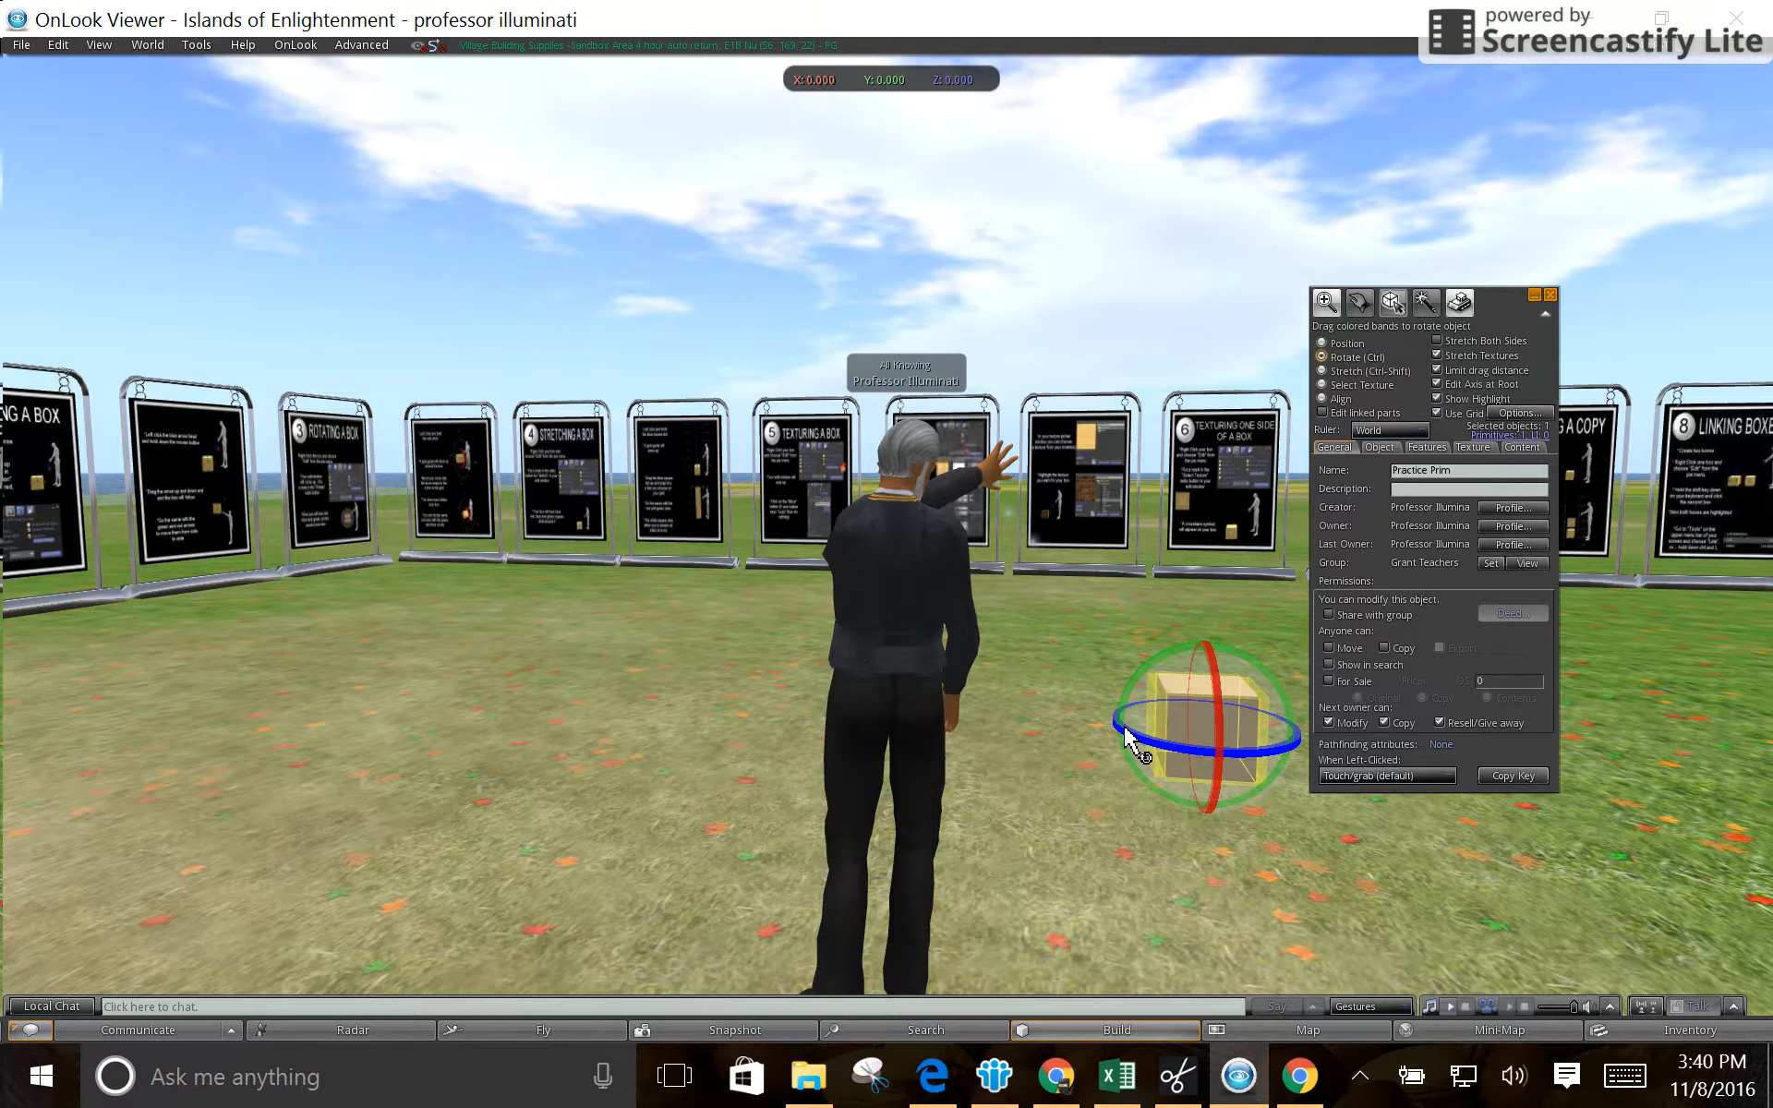
left_click_drag(1128, 733, 1239, 753)
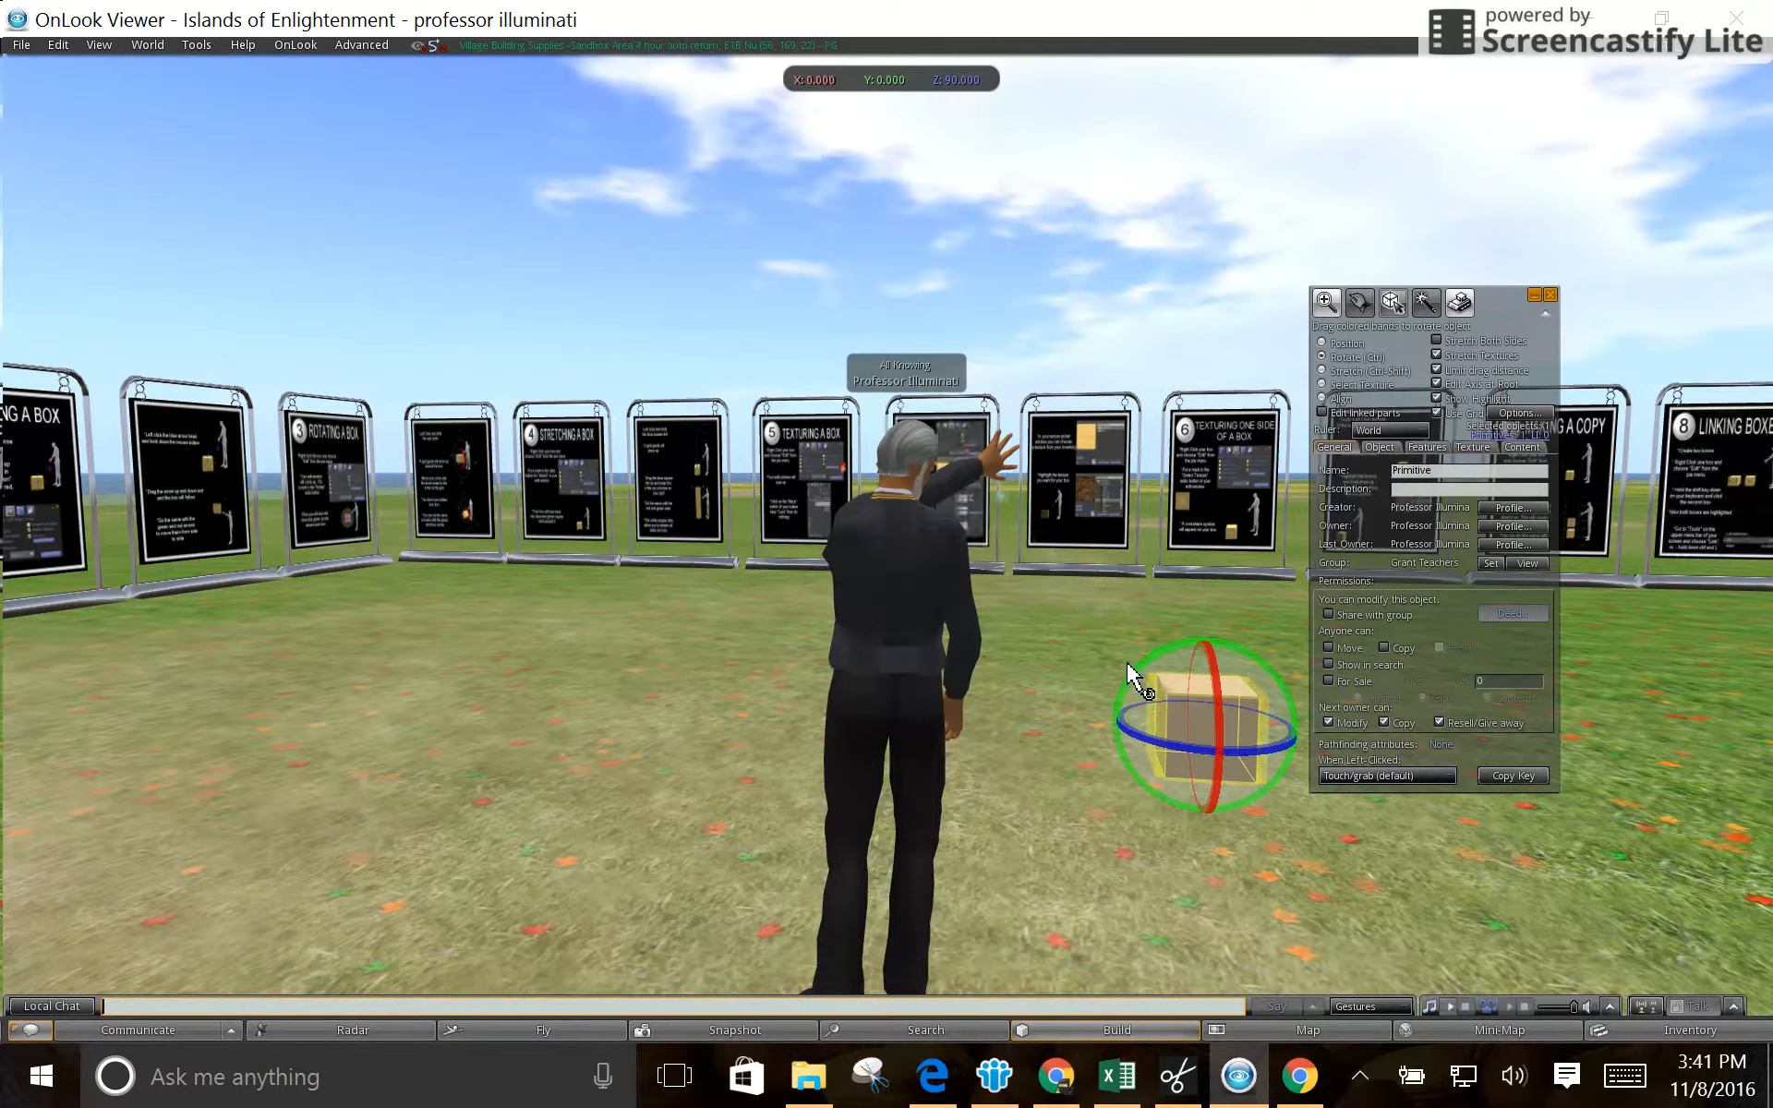
mouse_move(1132, 688)
left_mouse_down()
mouse_move(1188, 657)
mouse_move(1256, 682)
mouse_move(1169, 658)
mouse_move(1123, 708)
mouse_move(1137, 685)
left_mouse_up()
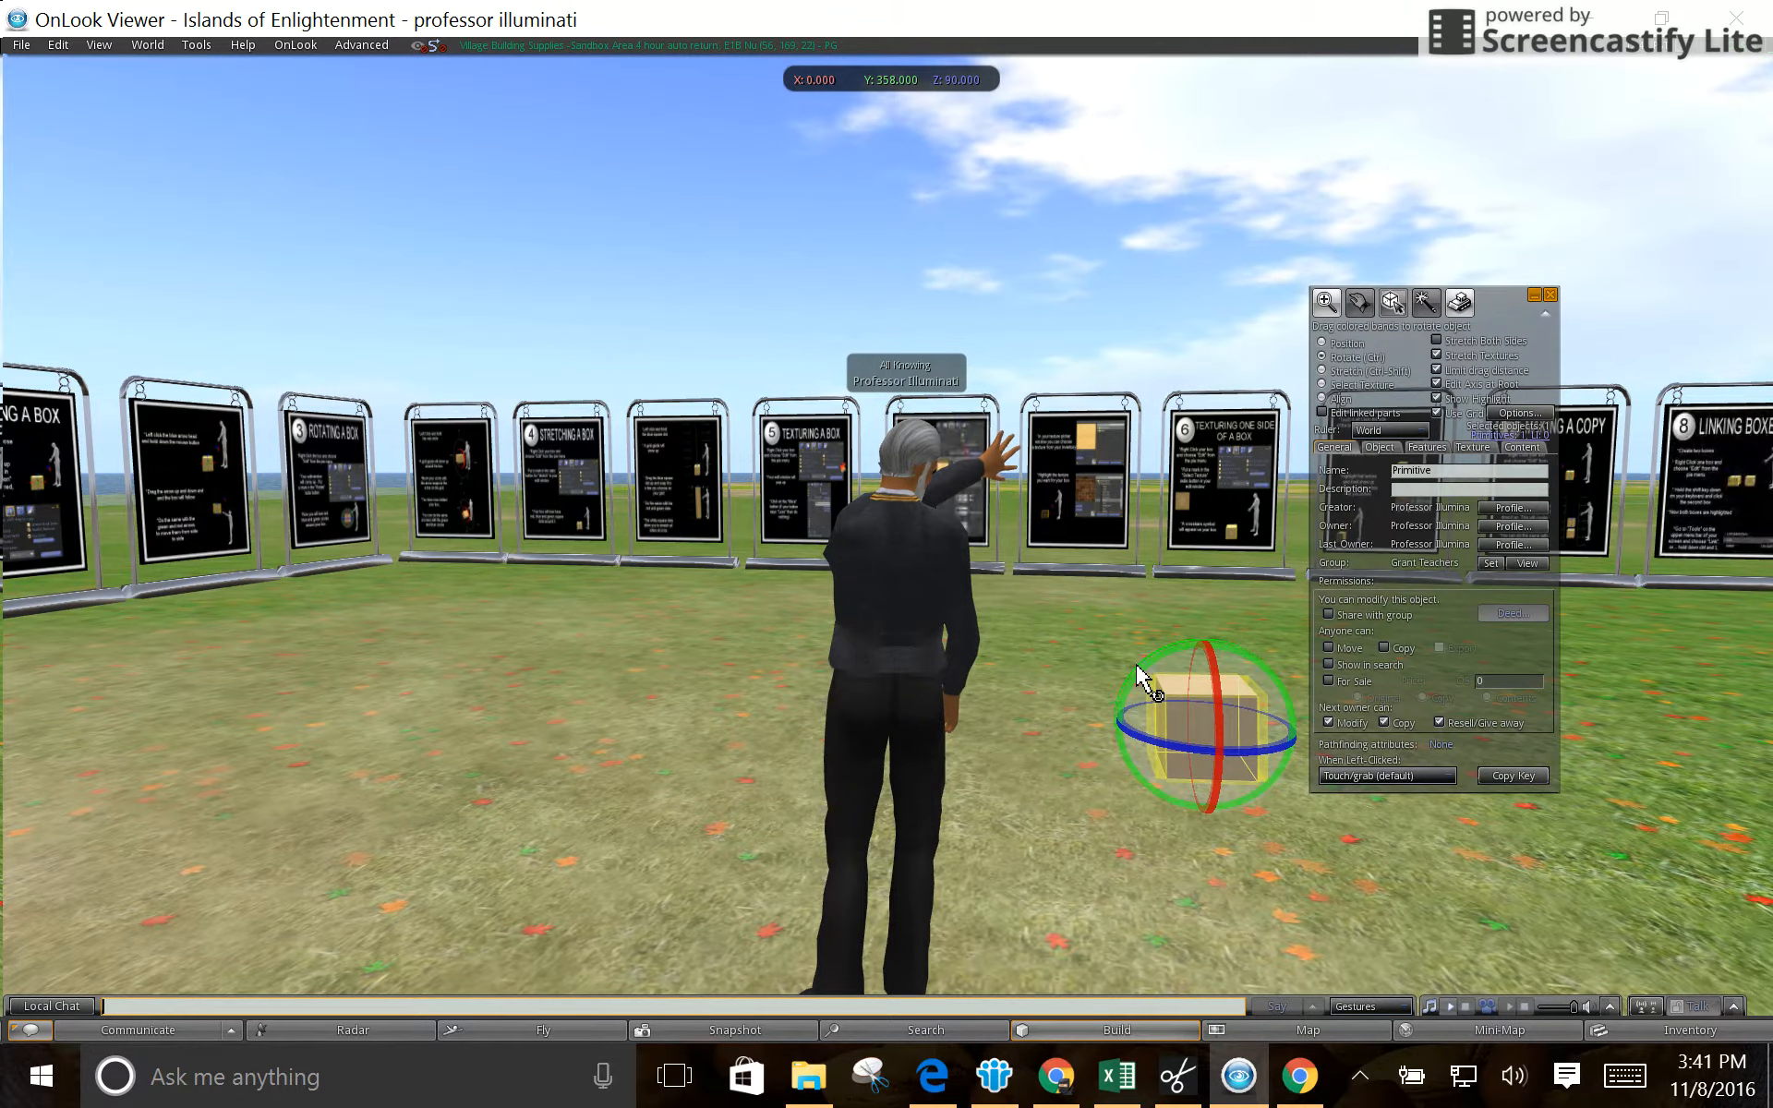
mouse_move(1137, 667)
left_mouse_down()
mouse_move(1117, 674)
mouse_move(1132, 667)
left_mouse_up()
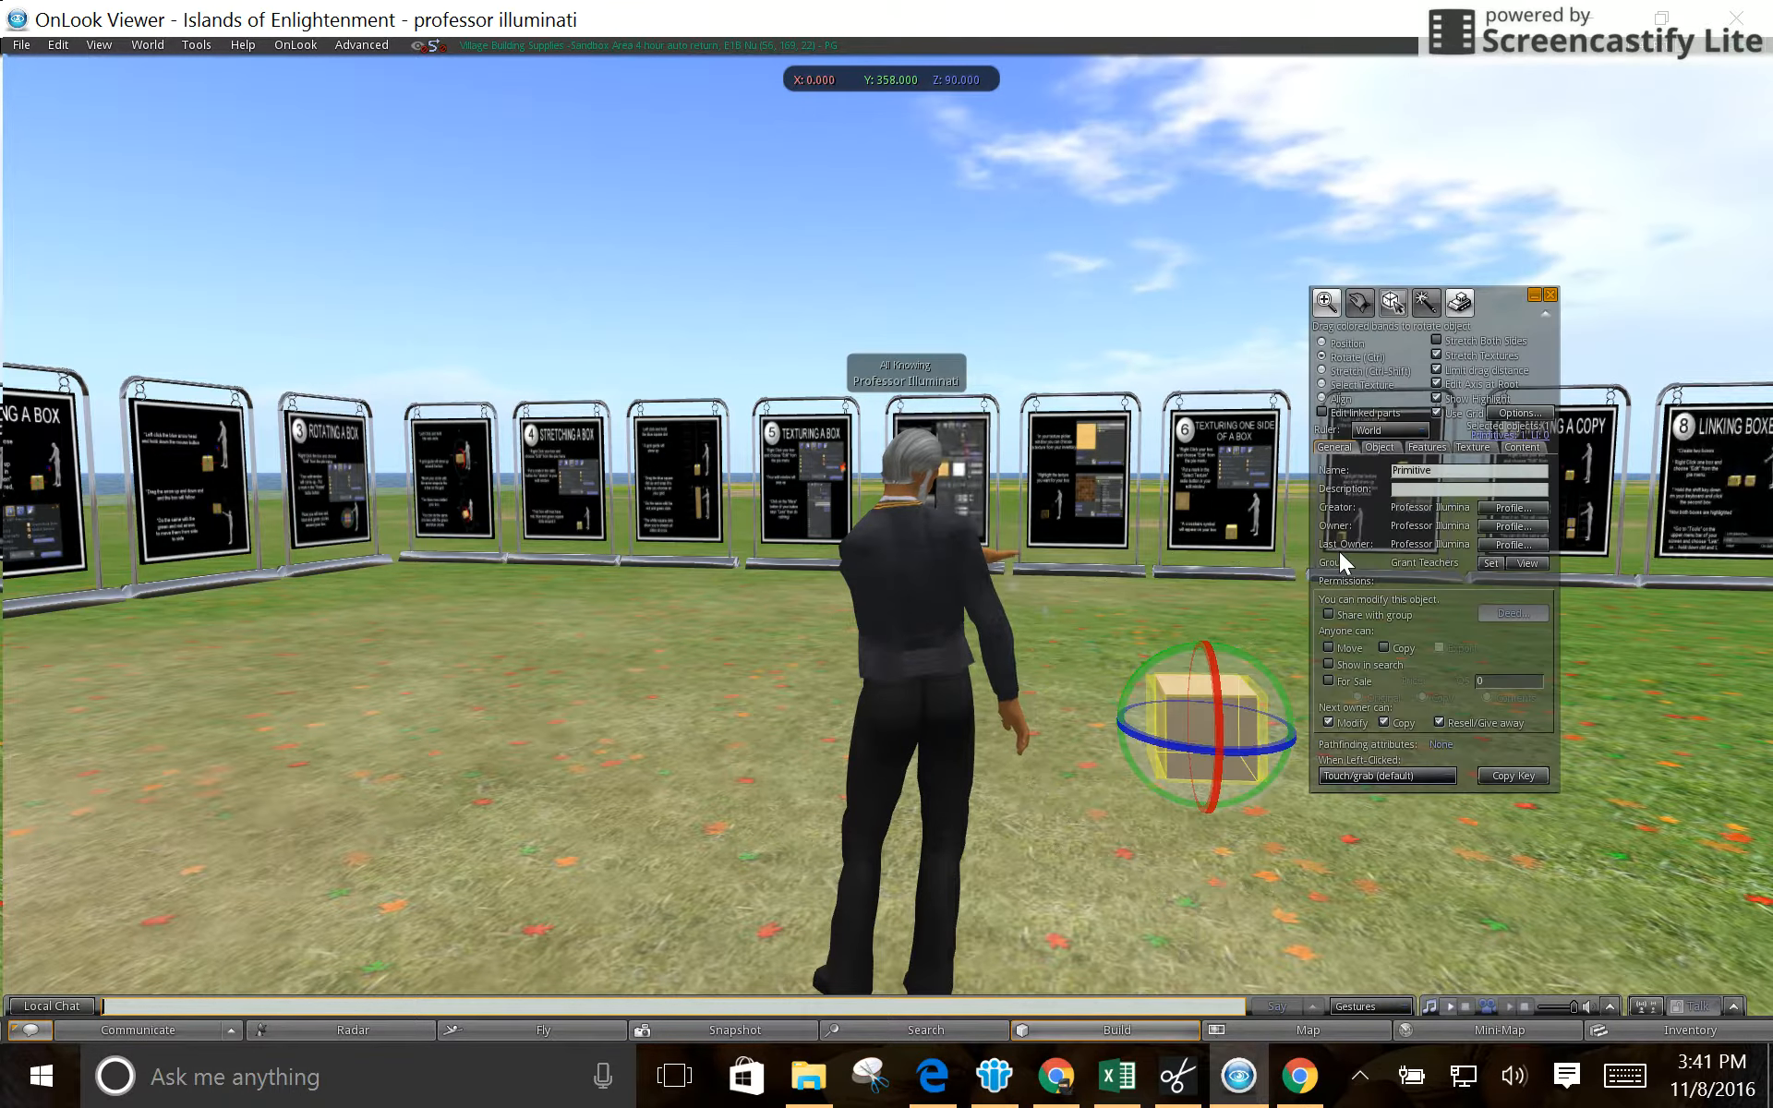
- Set the box's Y rotation numerically to 0 degrees in its object parameters
left_click(1381, 448)
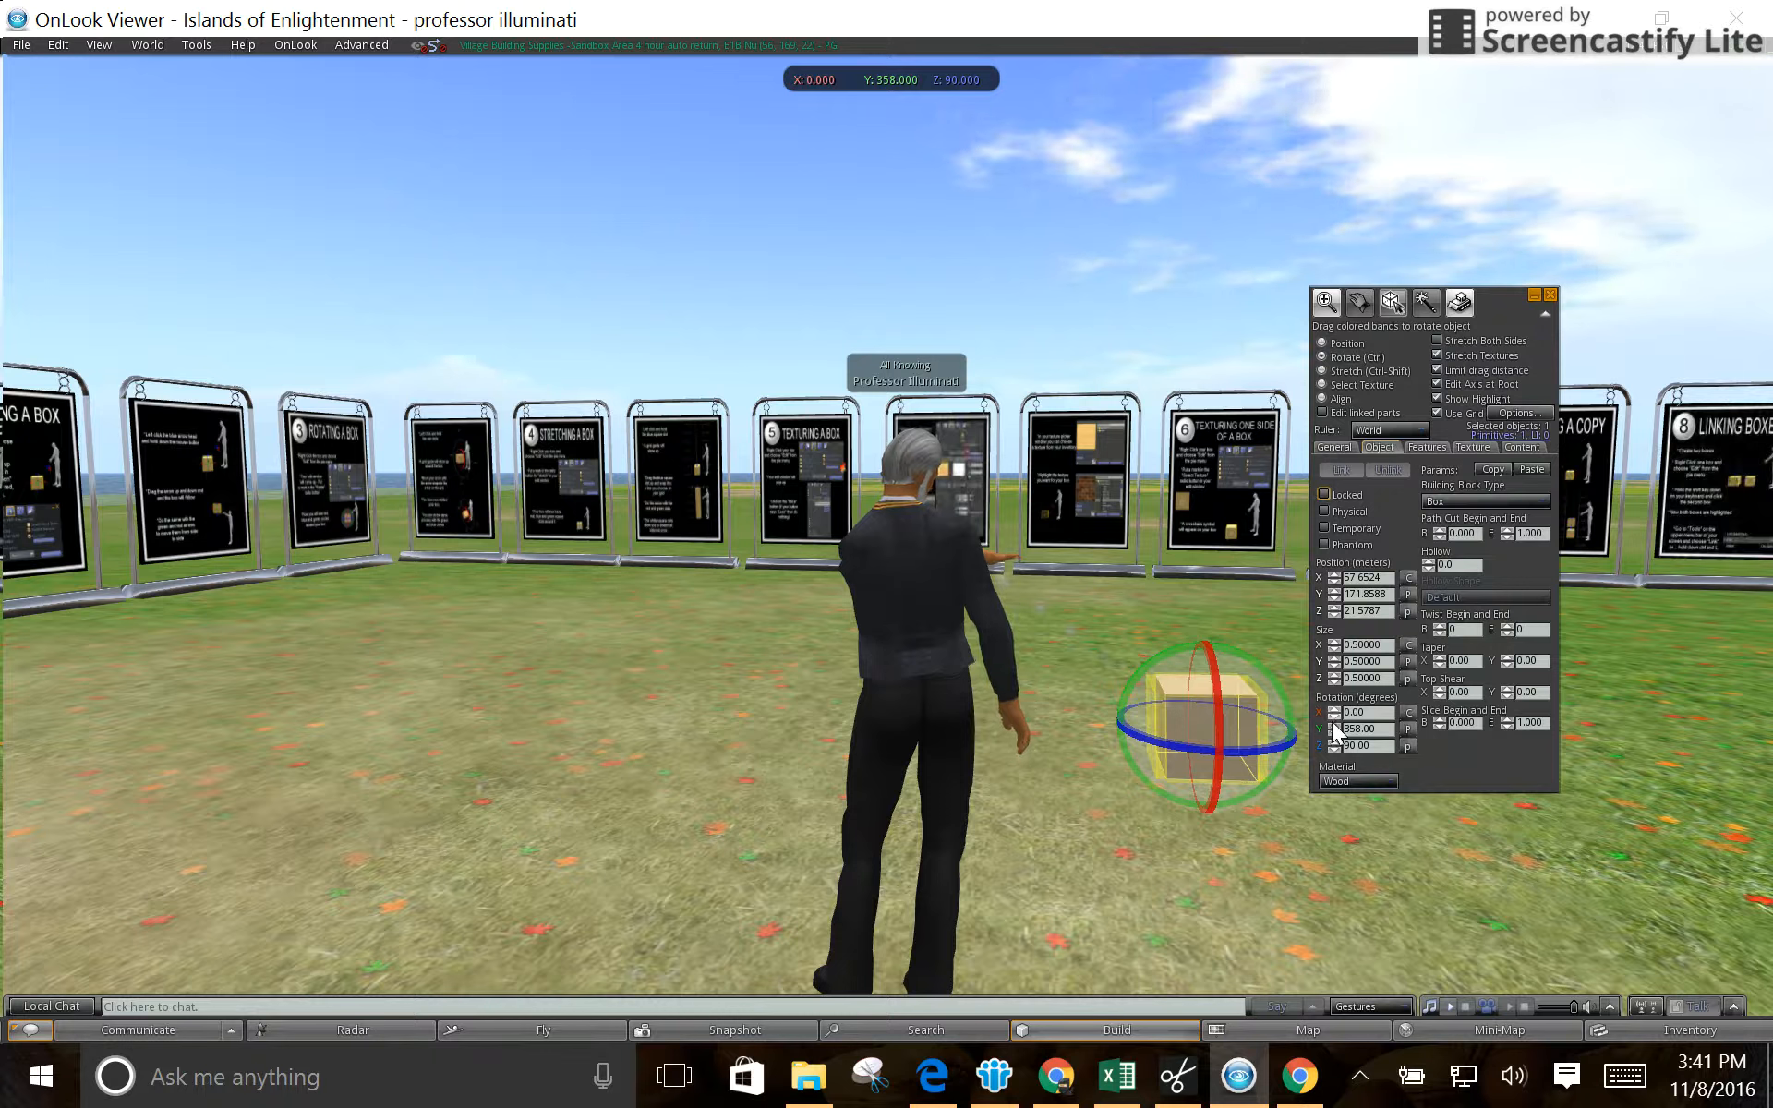
left_click(1375, 731)
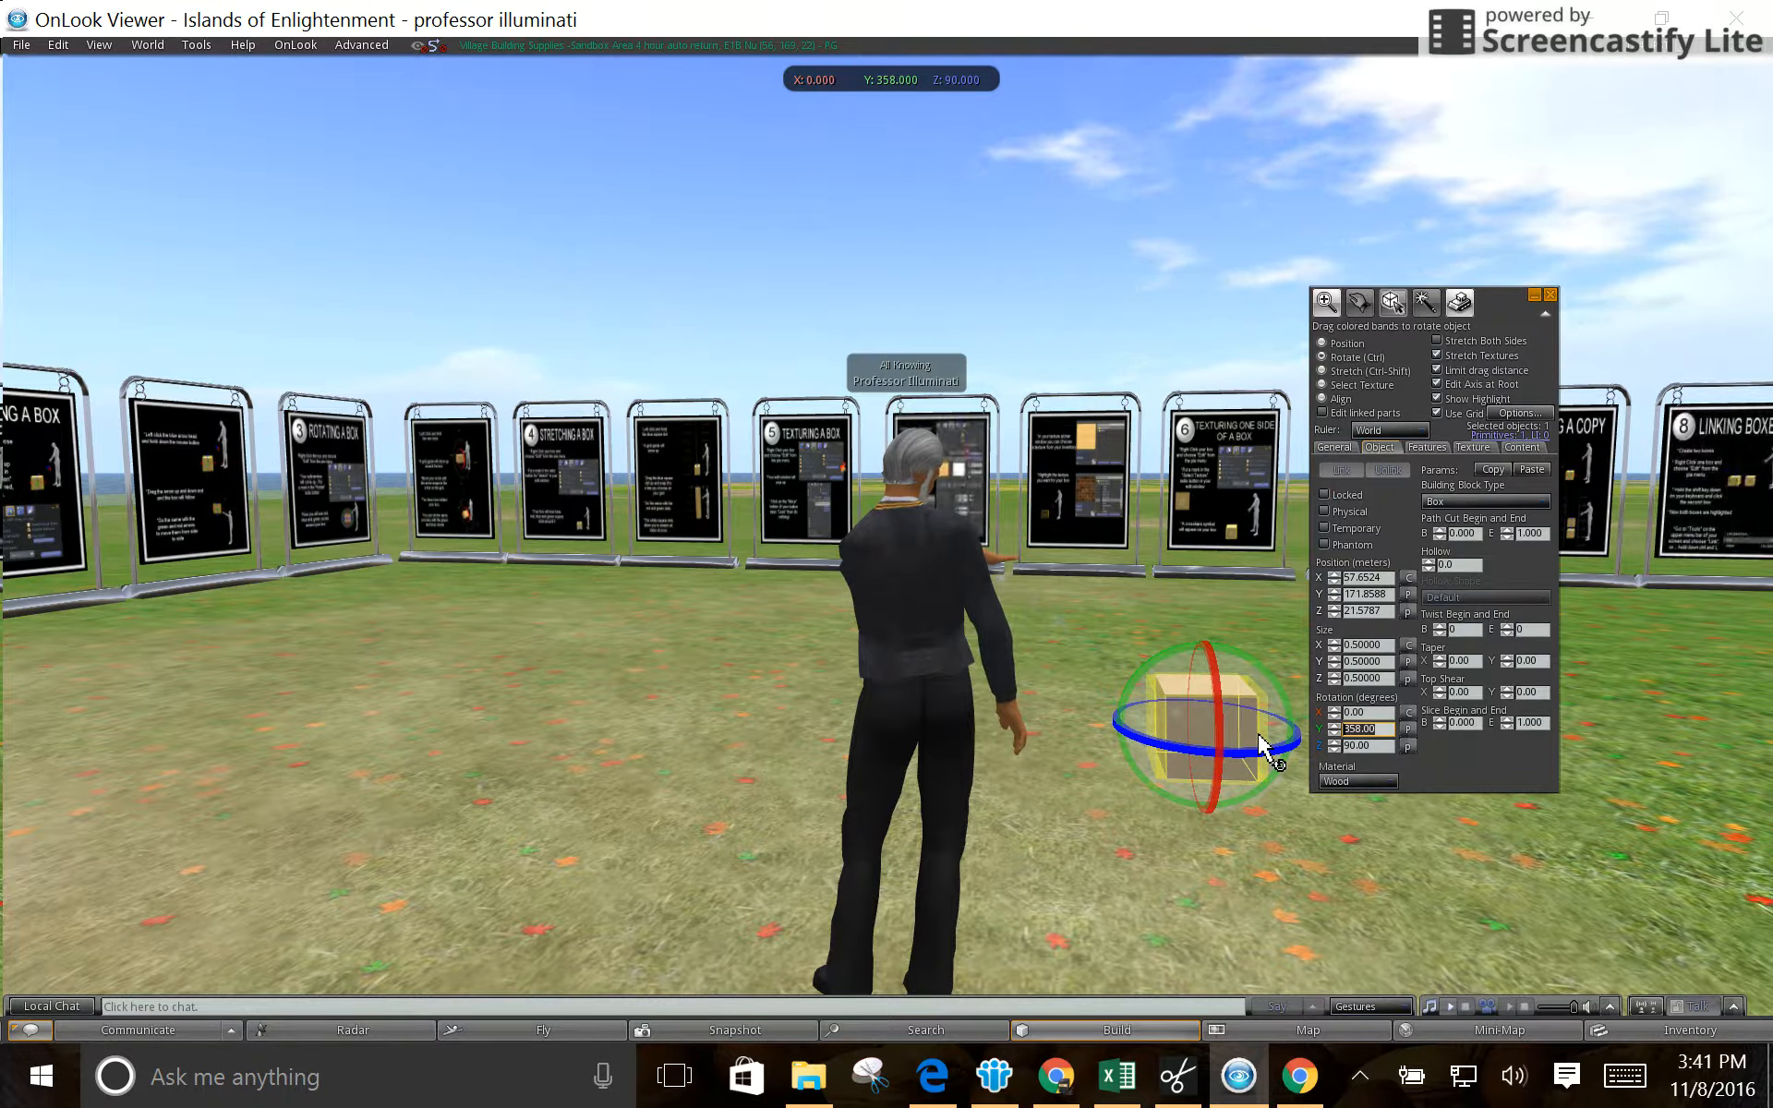
type("360")
key("Return")
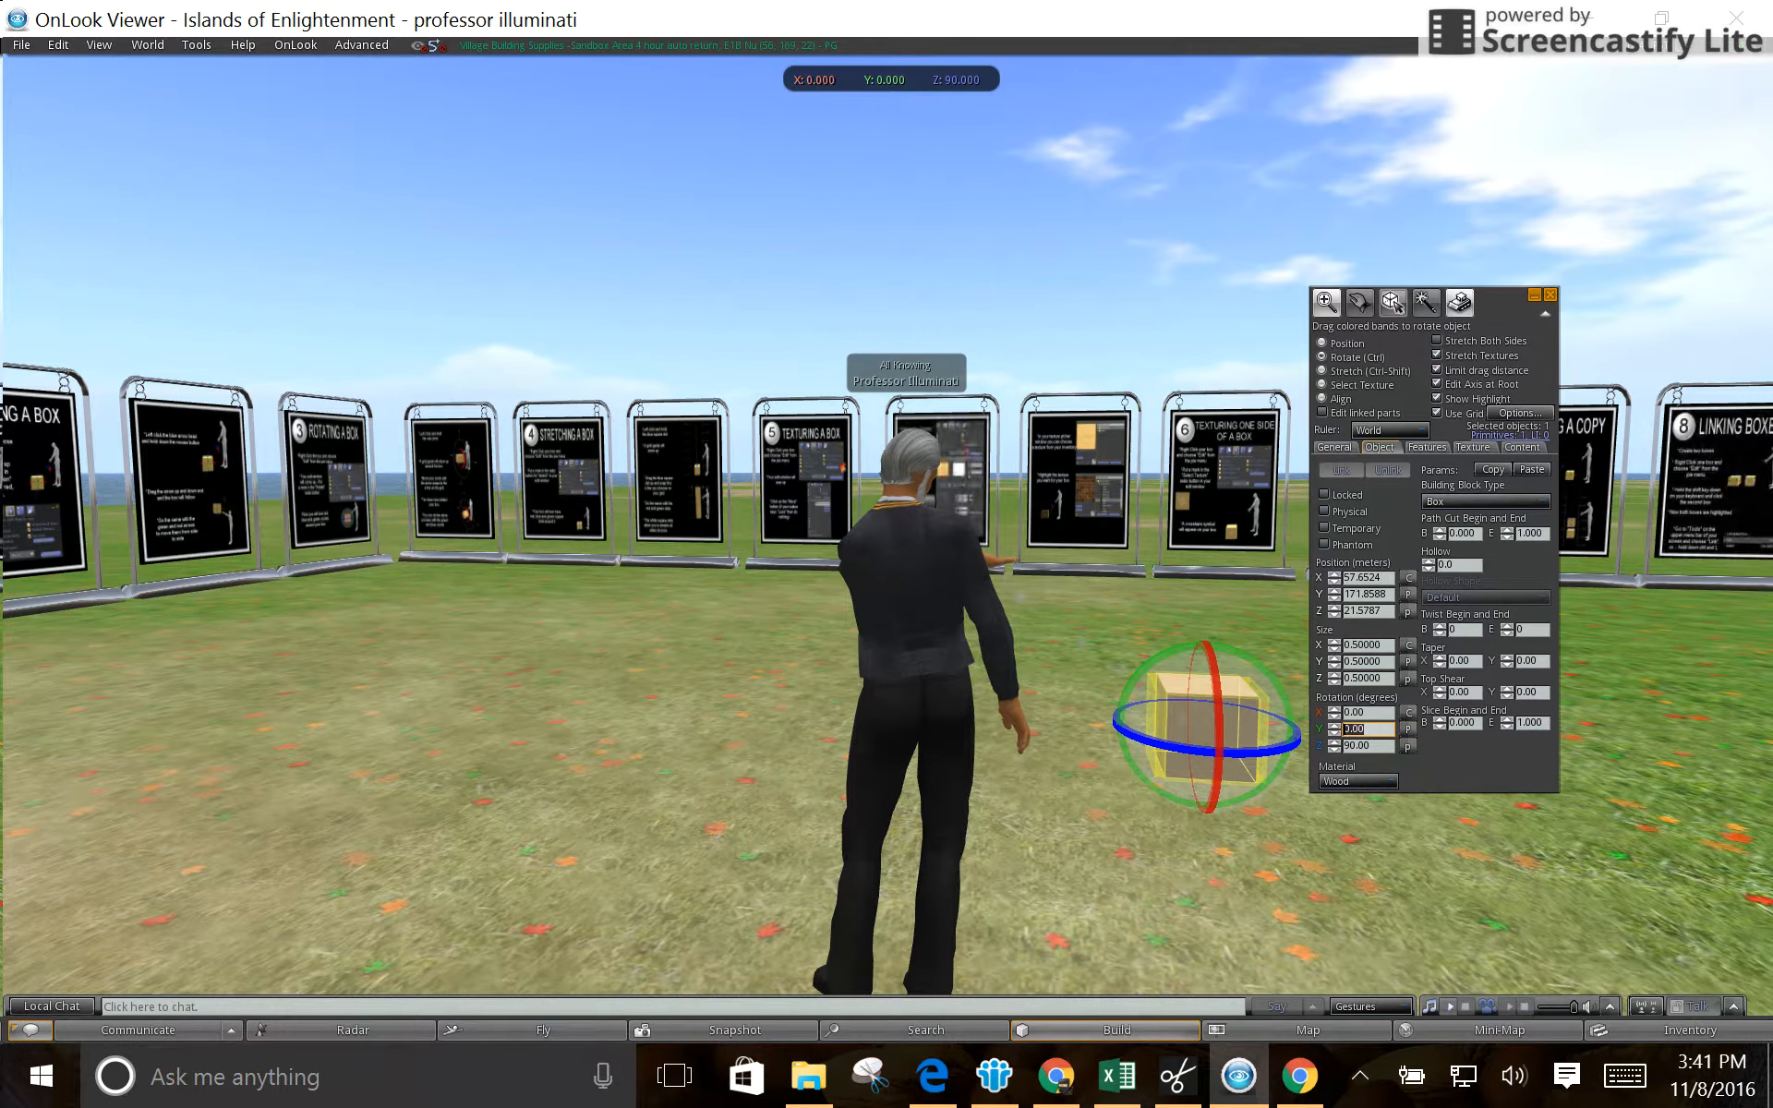
left_click(1326, 901)
left_click(1210, 739)
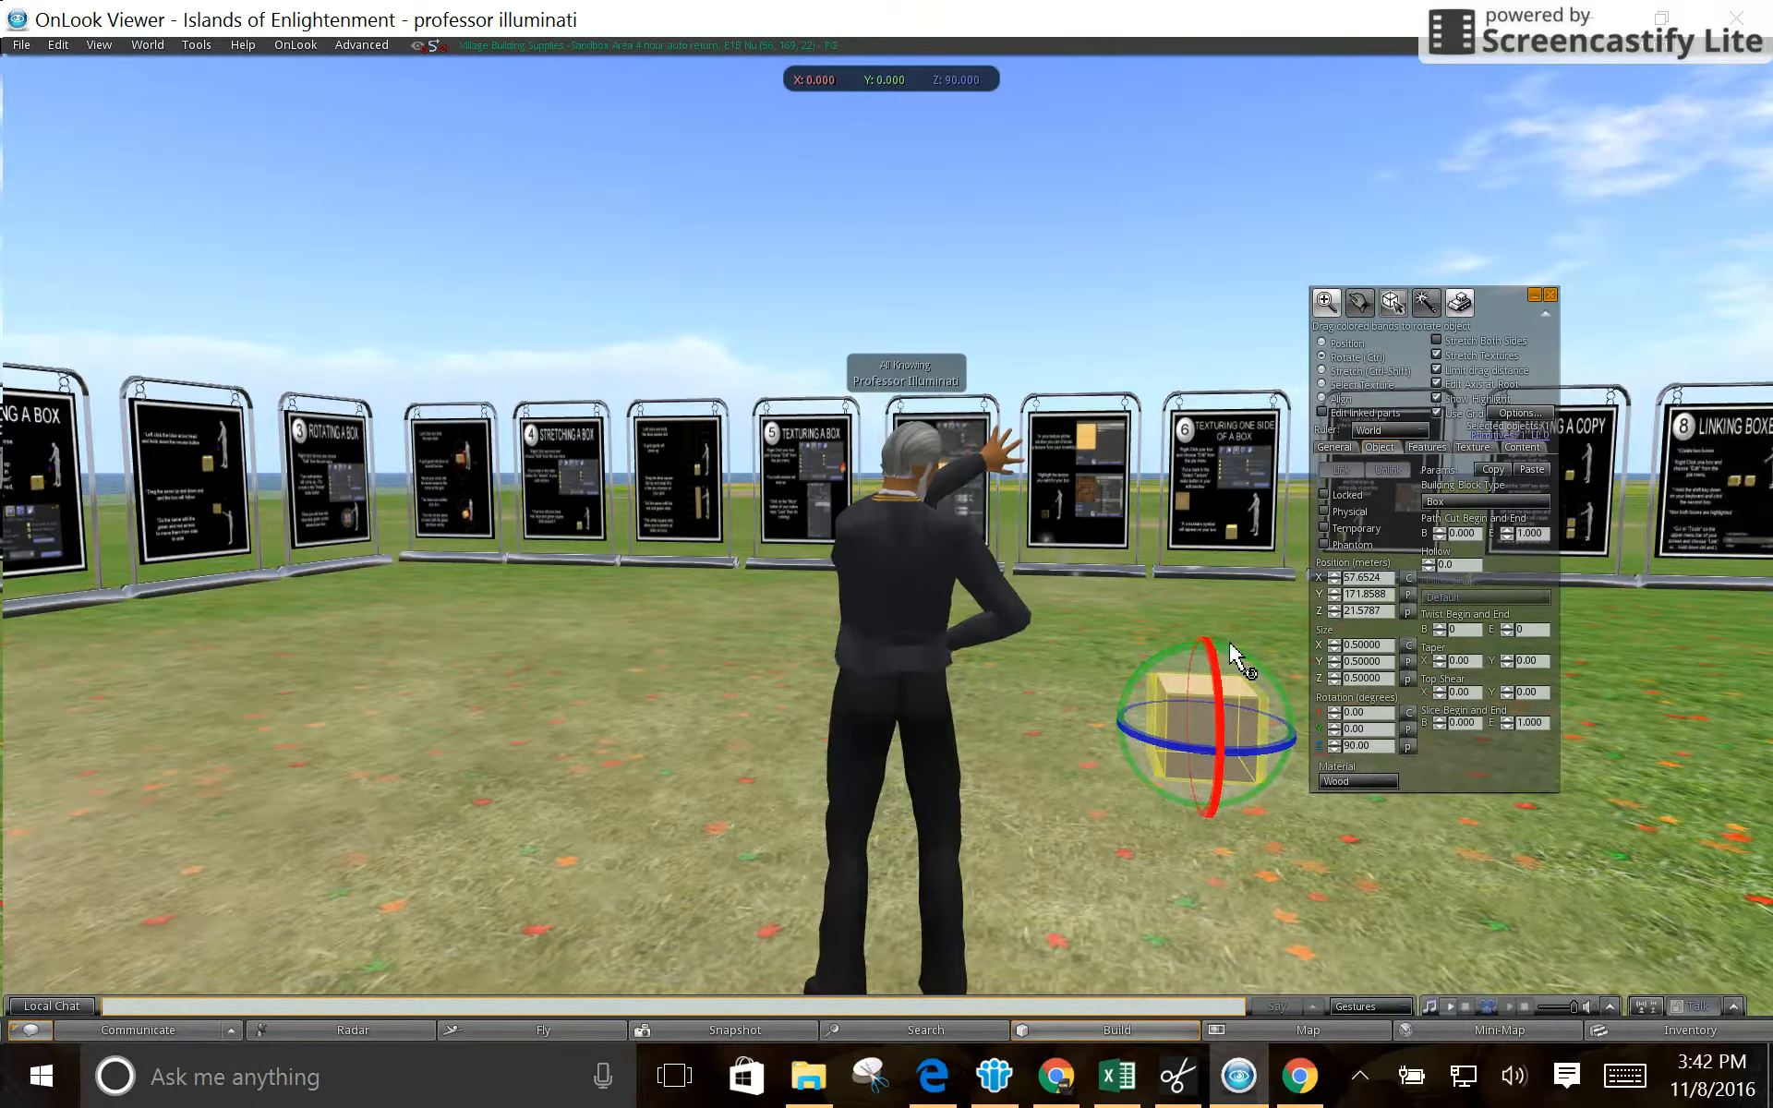
- Stretch the box proportionally from its upper corner to about 1.11 on all three axes
left_click(1322, 371)
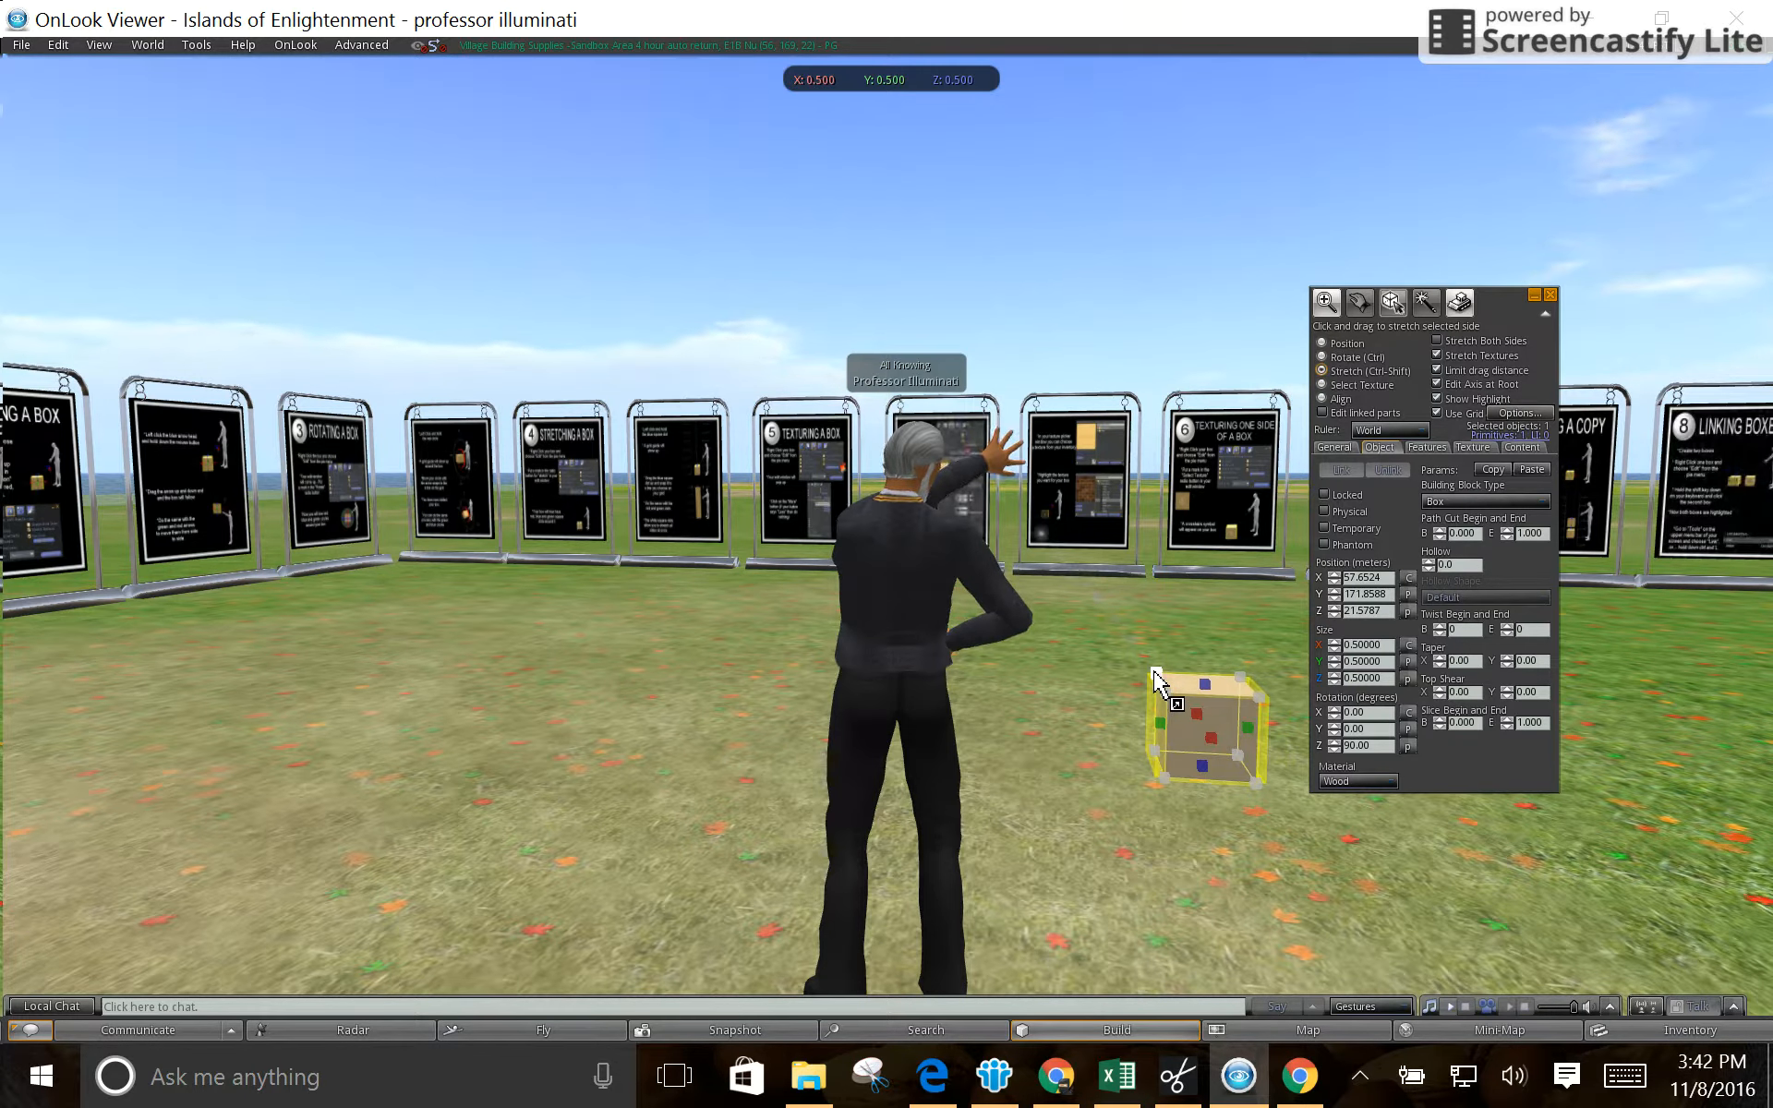
left_click_drag(1156, 679, 1055, 563)
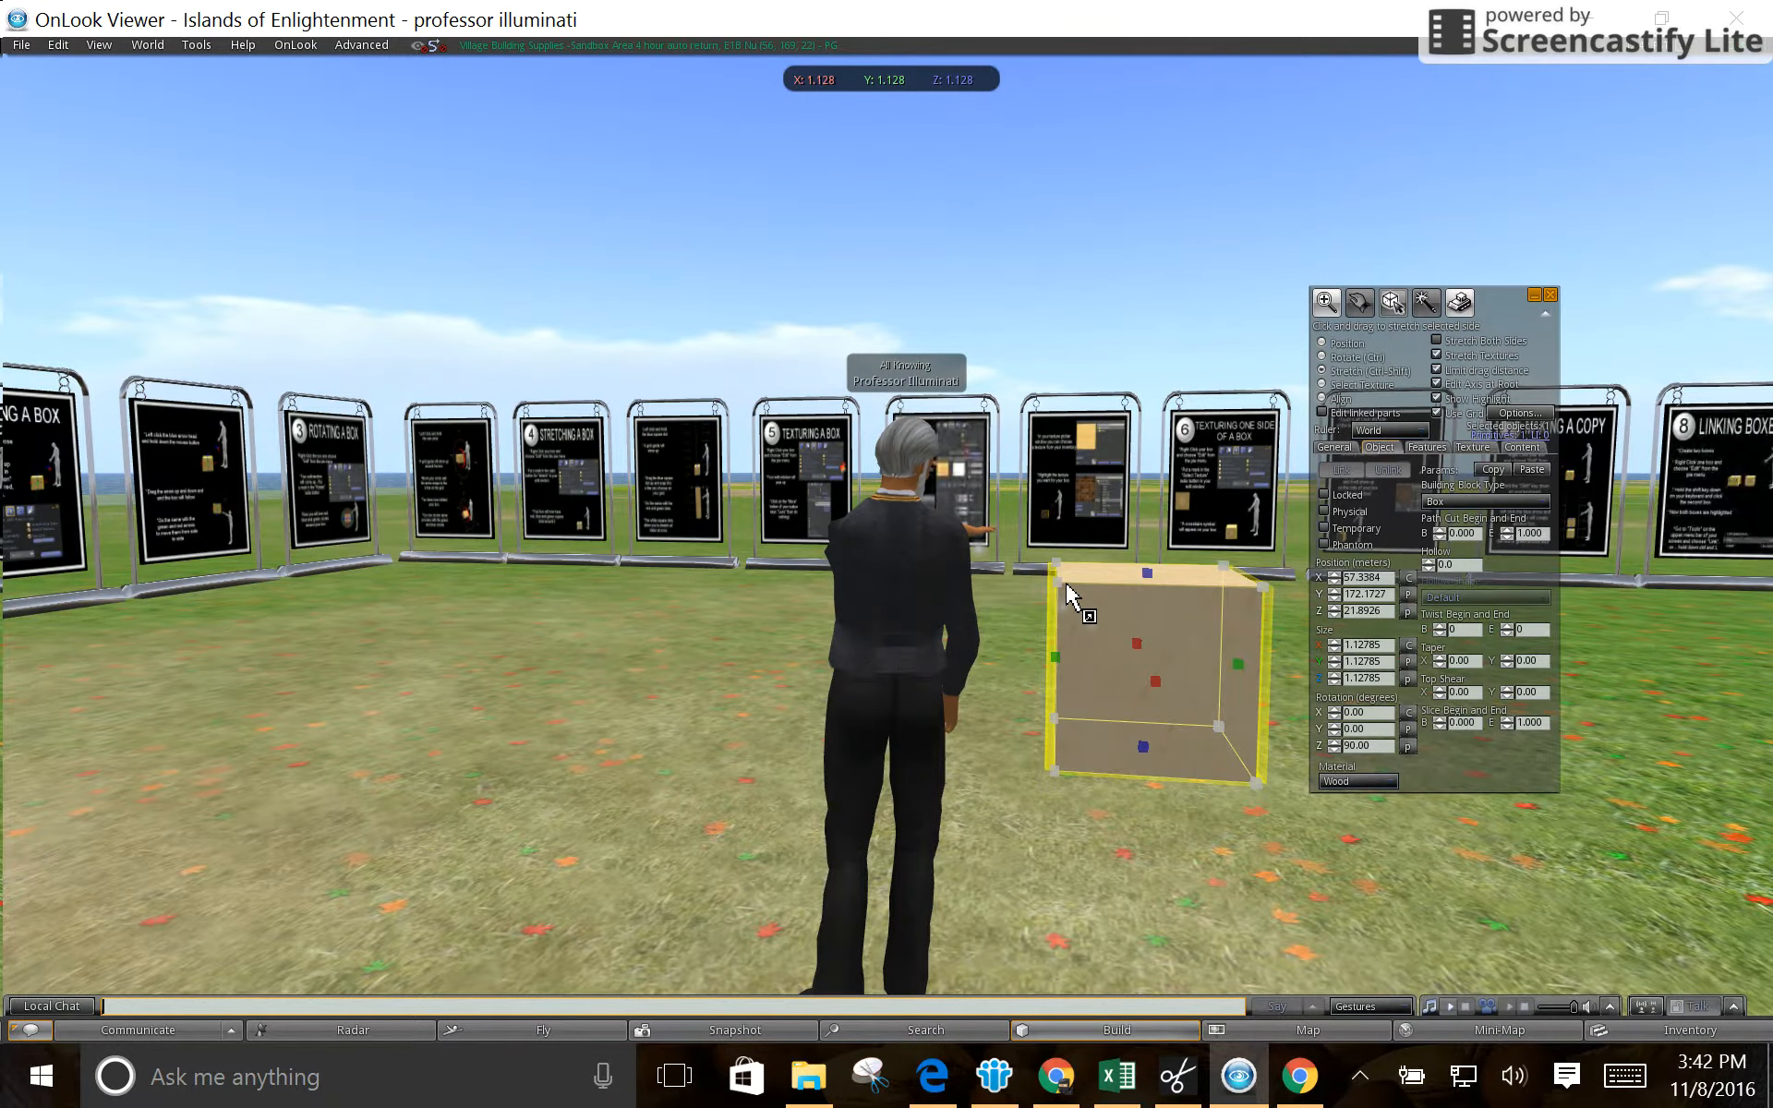
mouse_move(1057, 587)
left_mouse_down()
mouse_move(1011, 573)
mouse_move(1034, 591)
mouse_move(1017, 556)
mouse_move(1073, 610)
left_mouse_up()
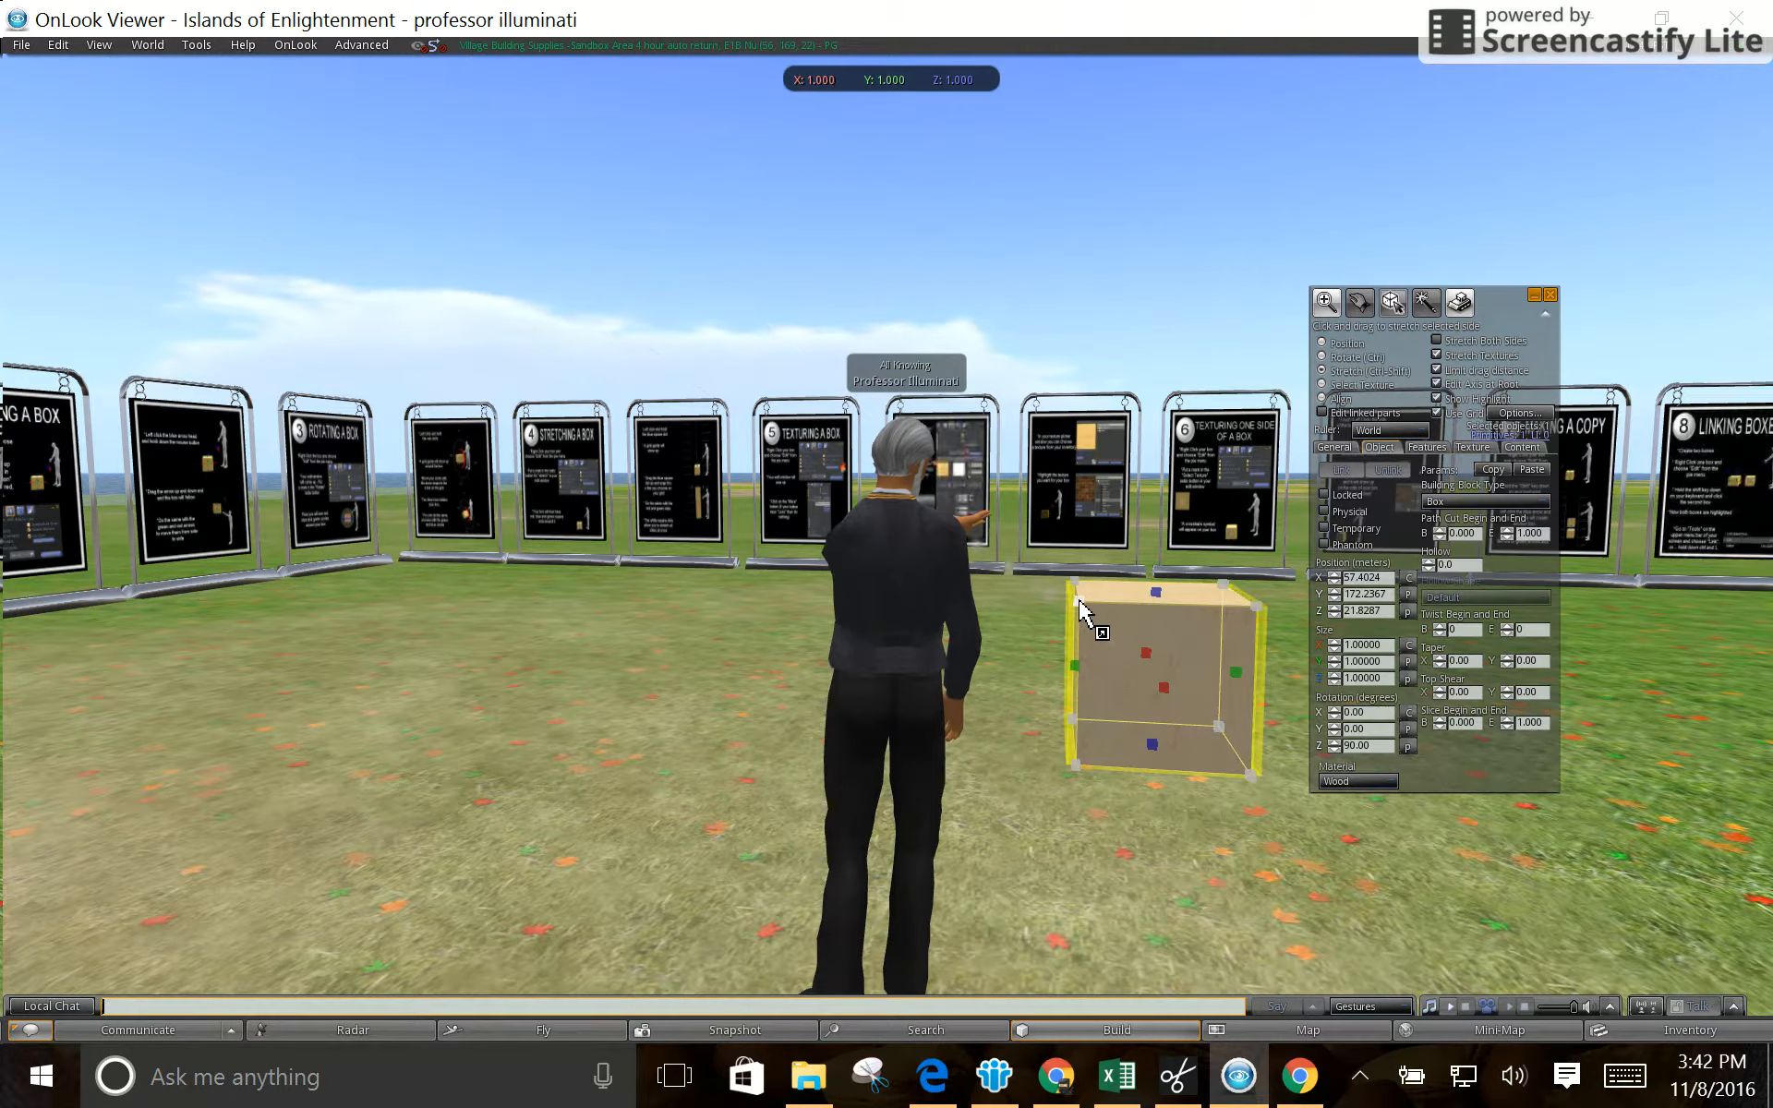
mouse_move(1073, 587)
left_mouse_down()
mouse_move(1037, 582)
mouse_move(1058, 591)
left_mouse_up()
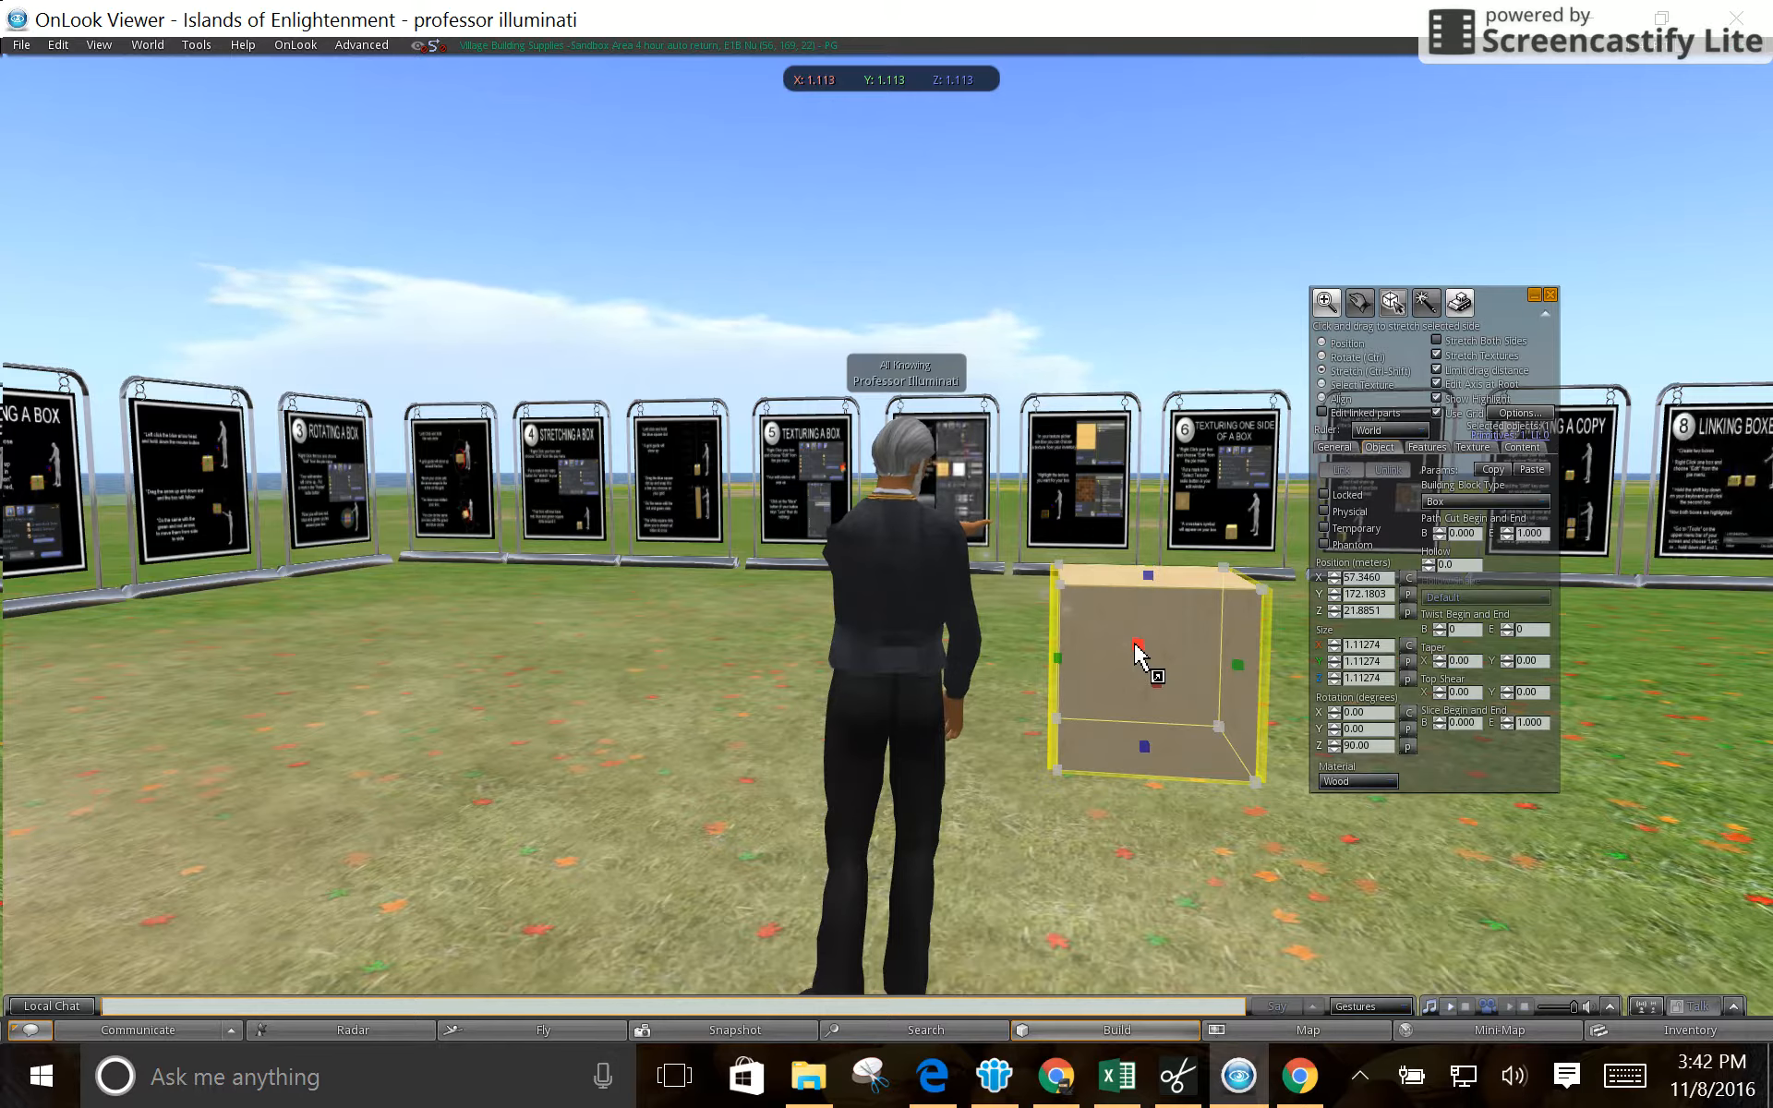
- Stretch the box's individual sides and a corner to a size of about X 1.42, Y 1.60, Z 0.96
left_click_drag(1148, 578, 1155, 743)
left_click_drag(1147, 665, 1148, 617)
left_click_drag(1058, 688, 1016, 694)
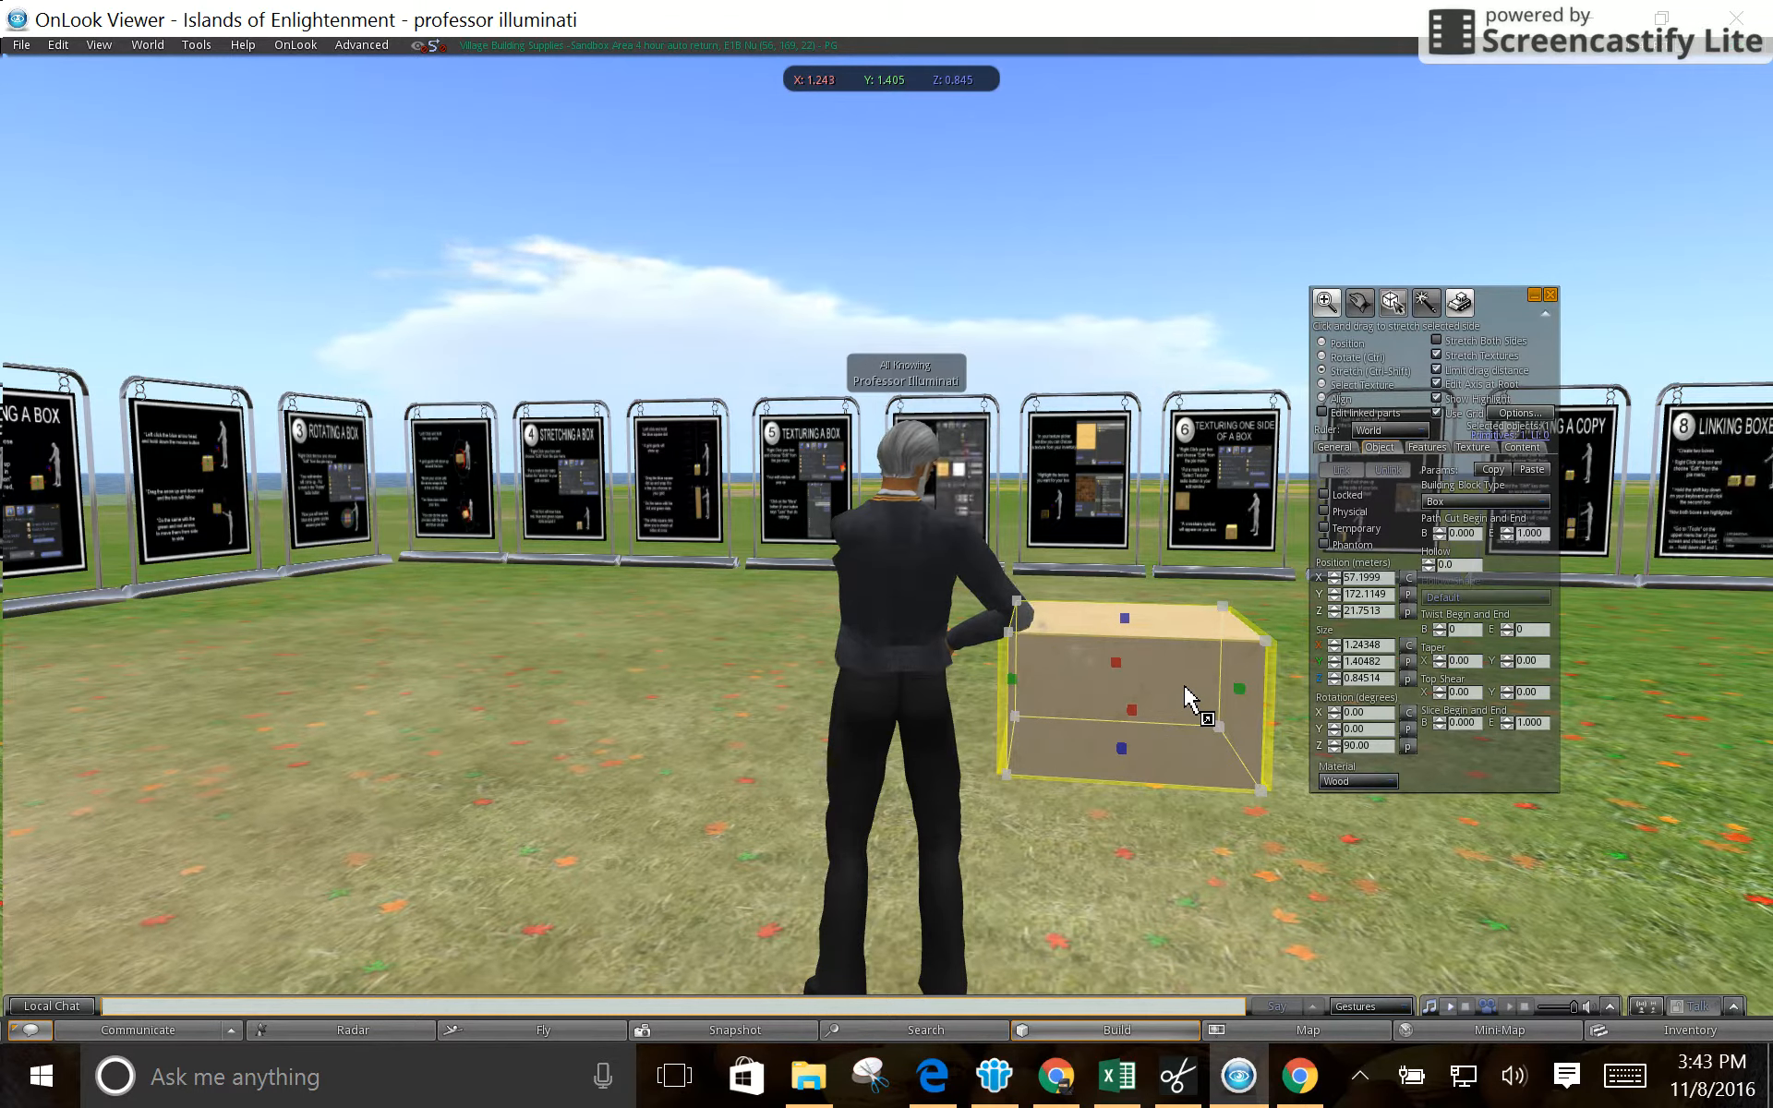
left_click_drag(1266, 640, 1328, 630)
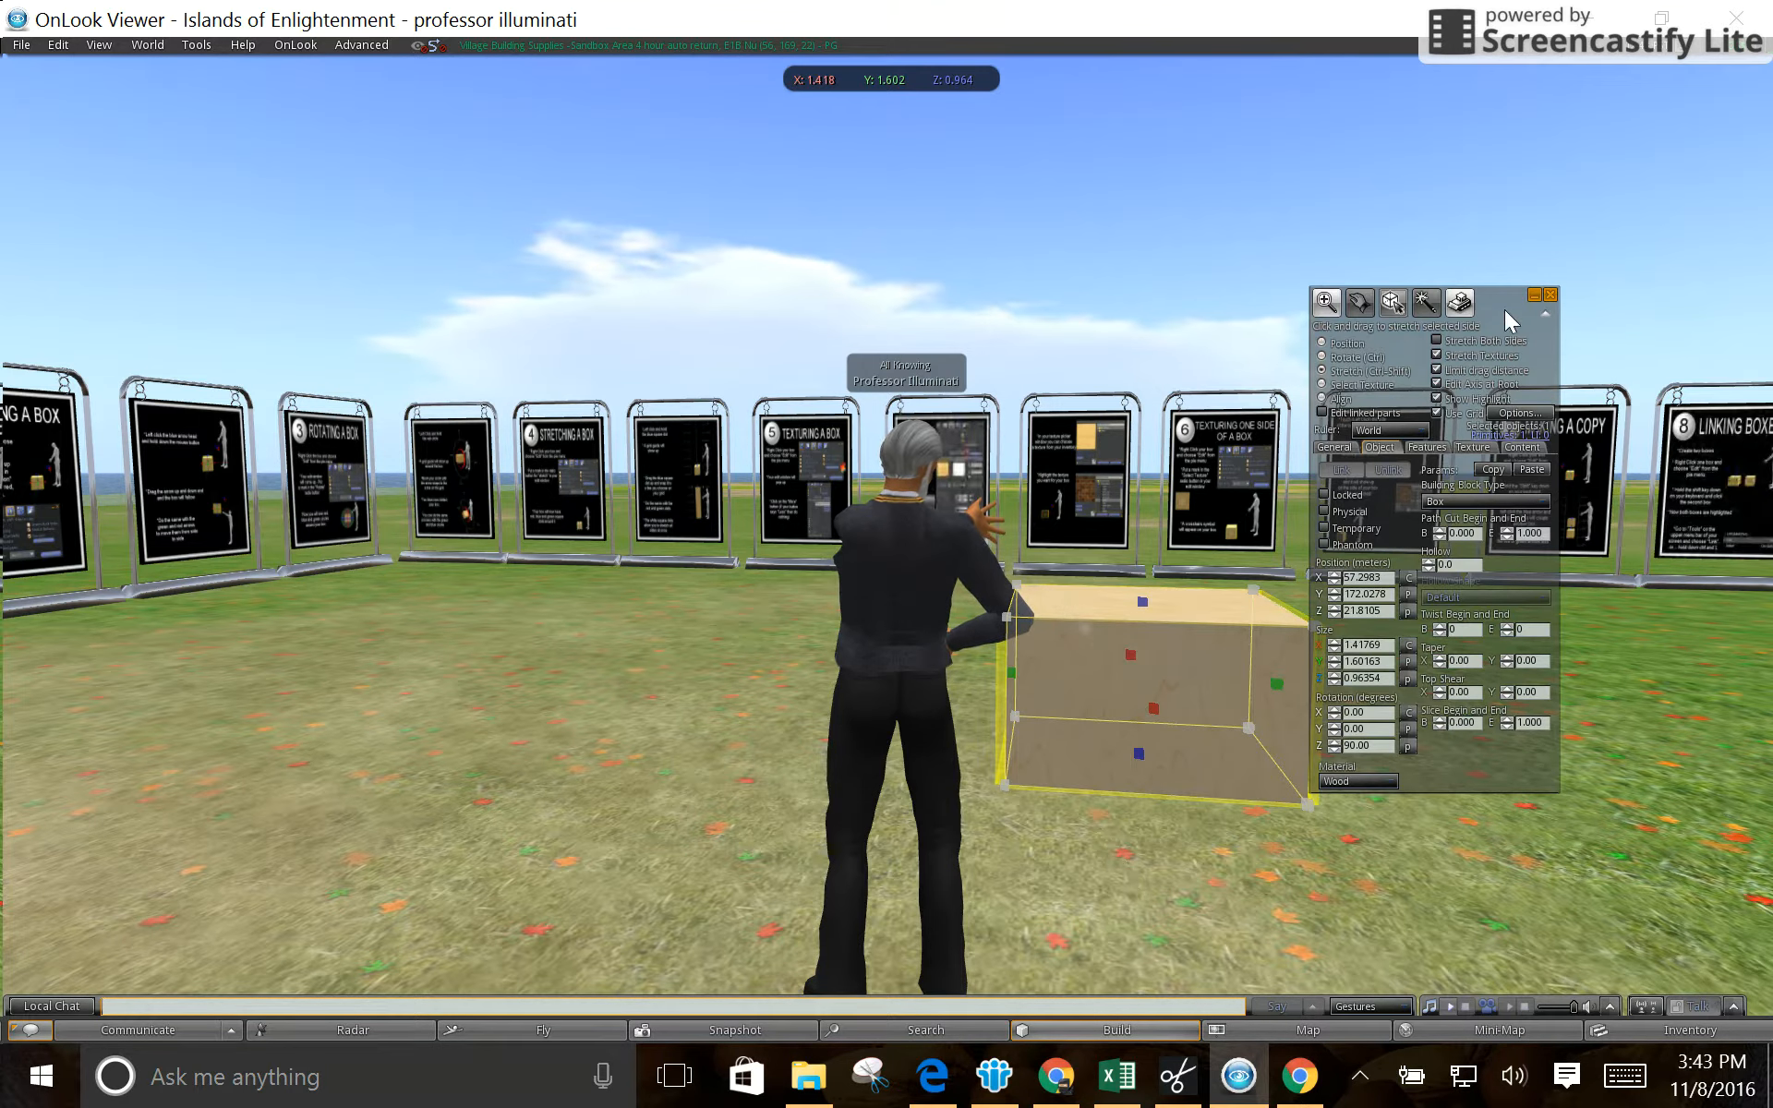
- Relocate the build window away from the enlarged box, select its Z position value, and close the window
left_click_drag(1504, 309, 1595, 224)
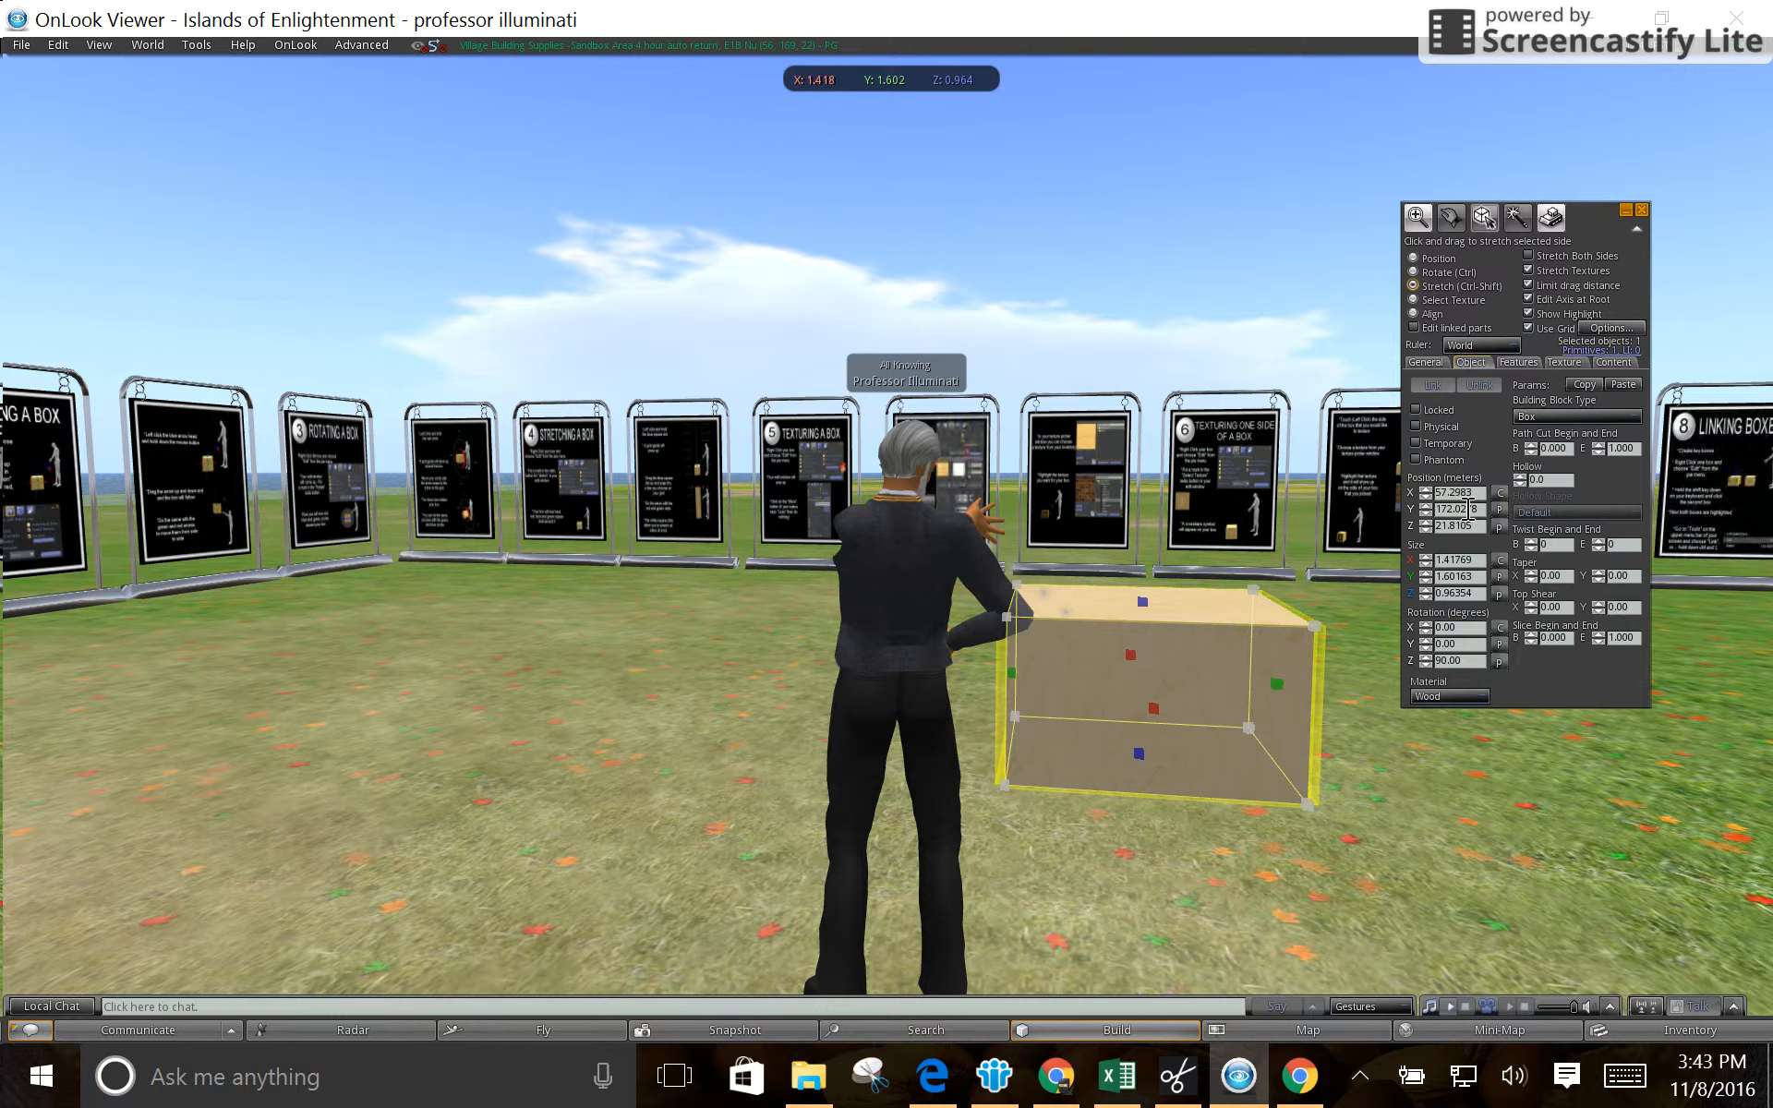
left_click(1478, 526)
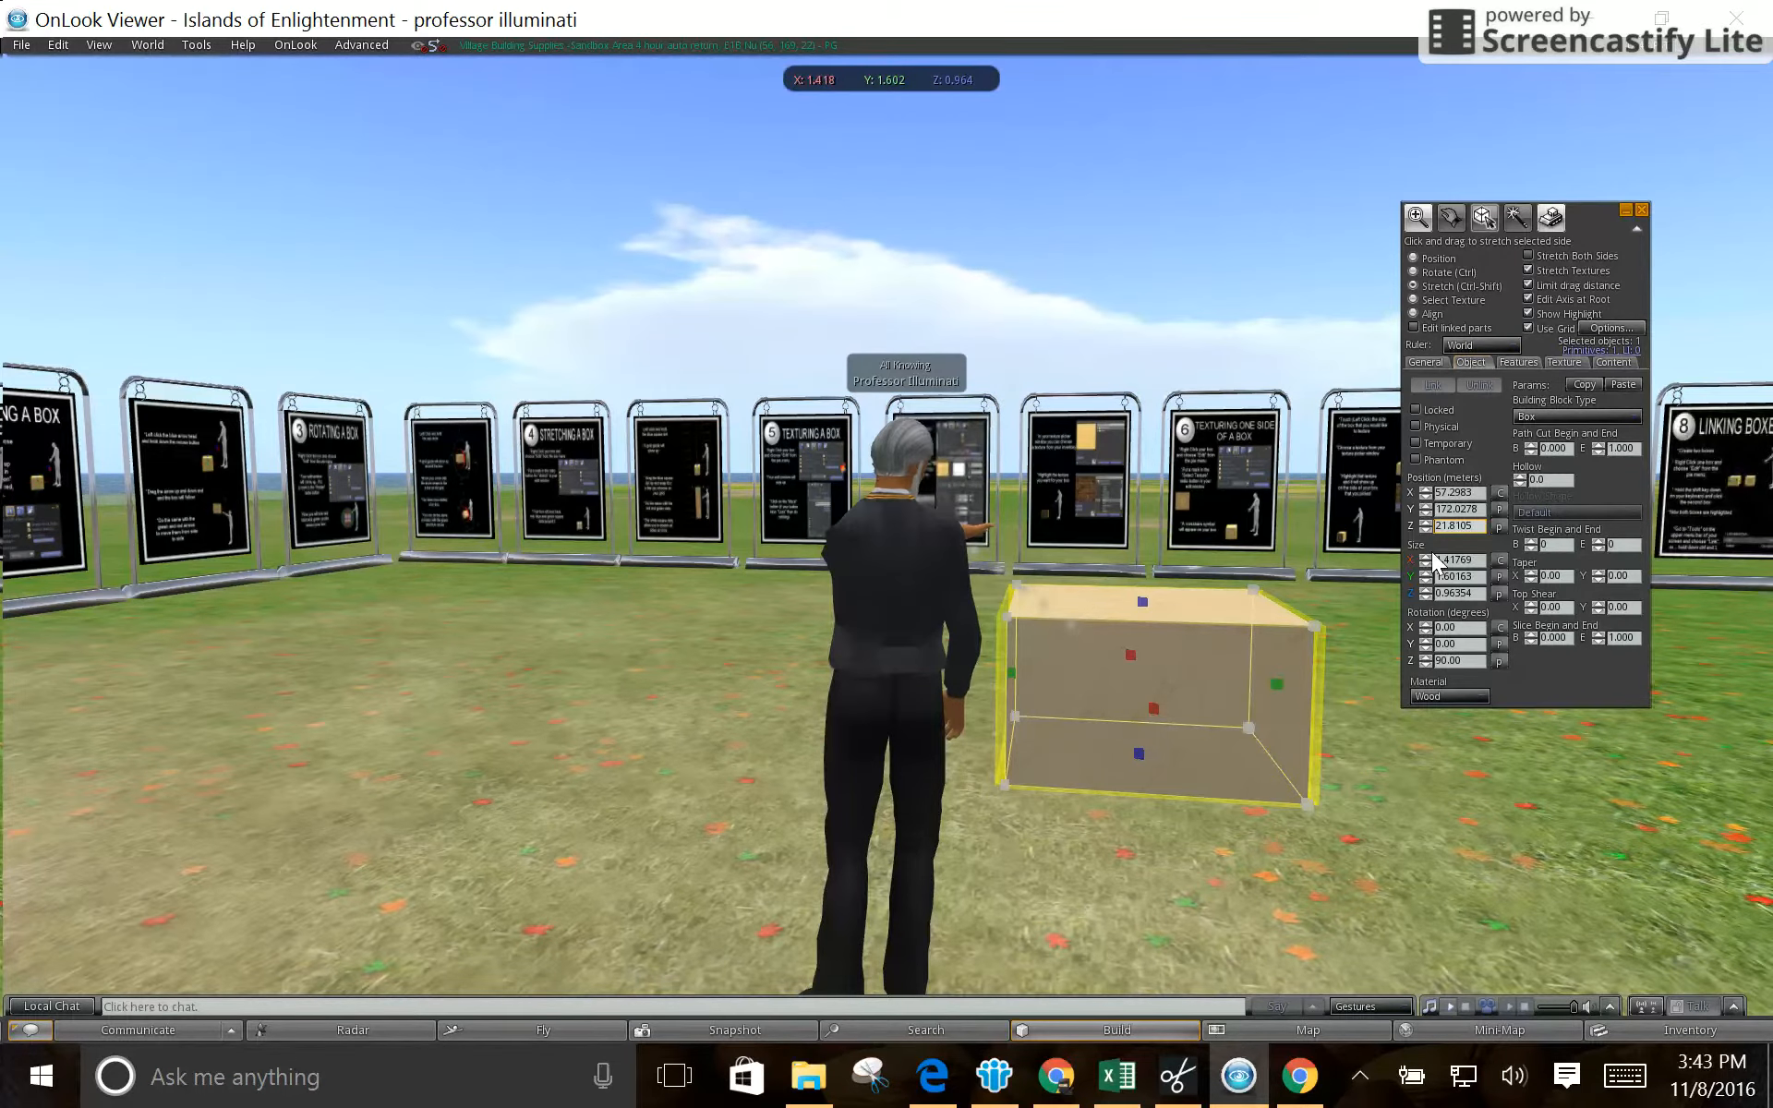
left_click(1638, 211)
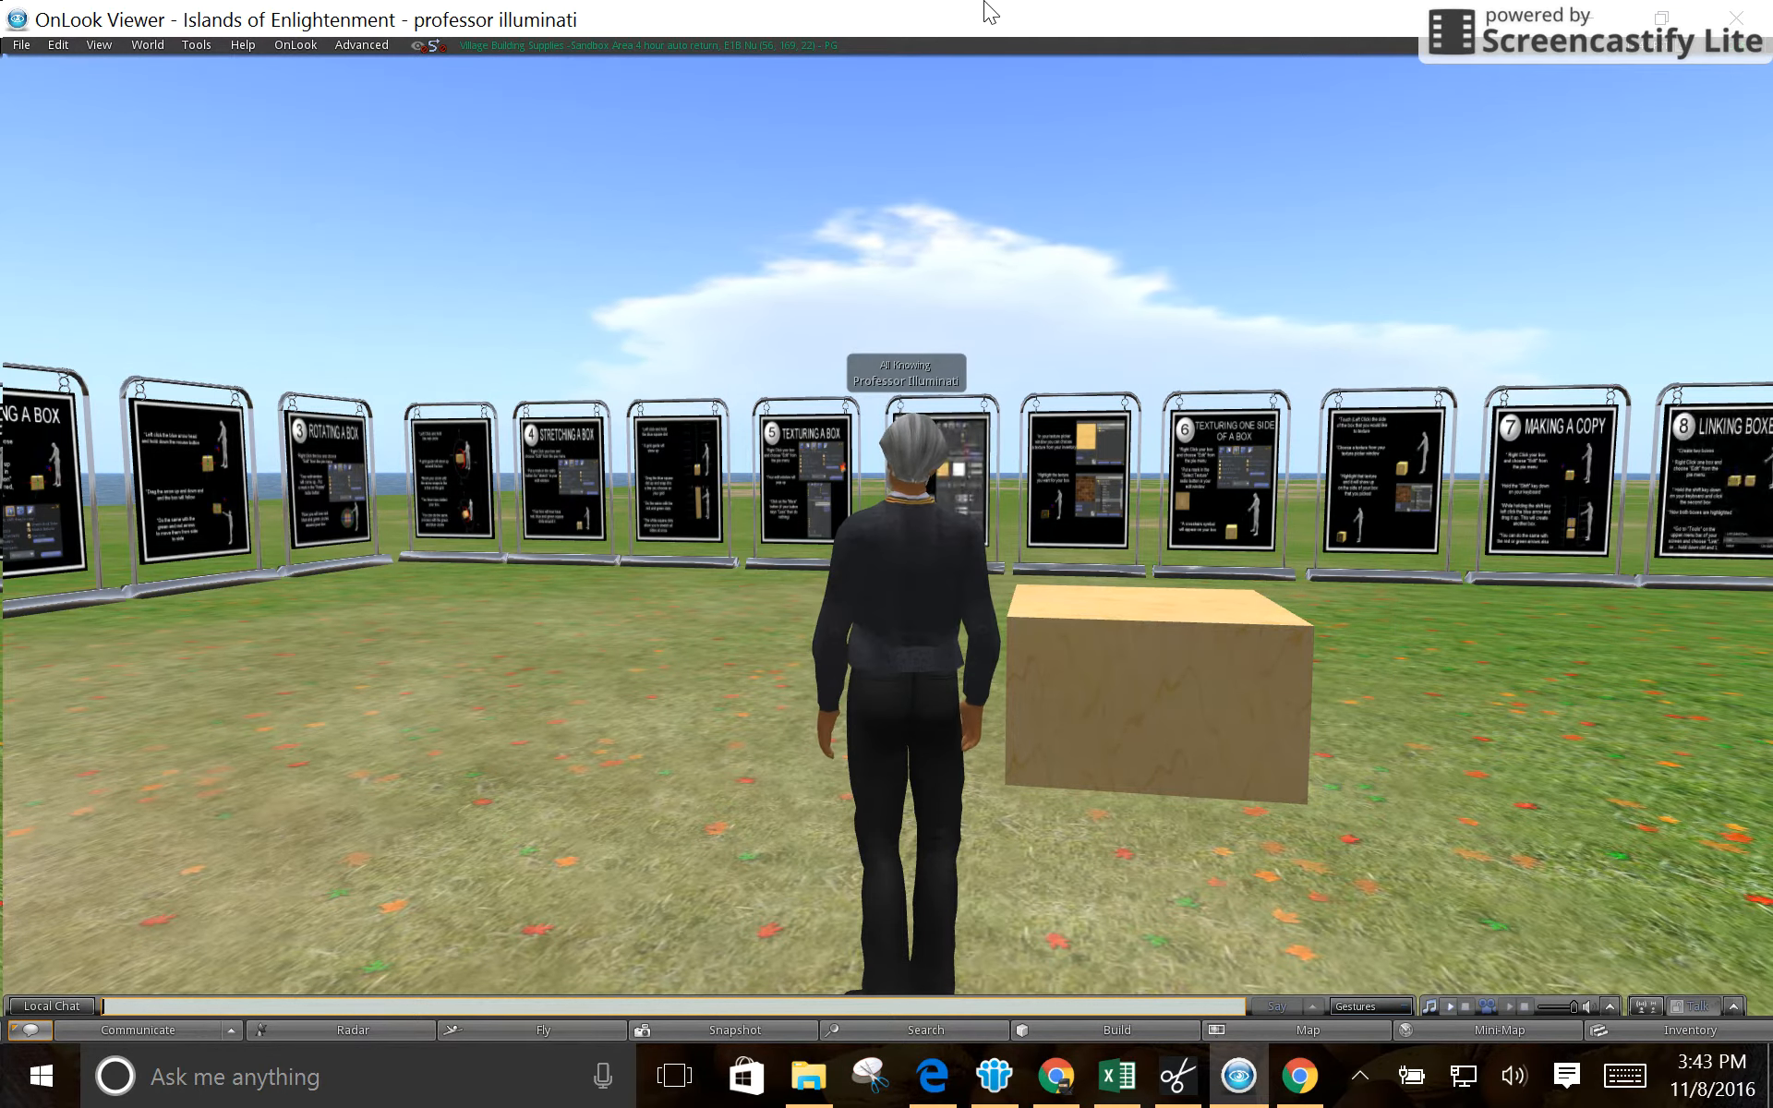
- Switch to the Chrome browser showing the Building page of the IOE Tutorials site
left_click(926, 1105)
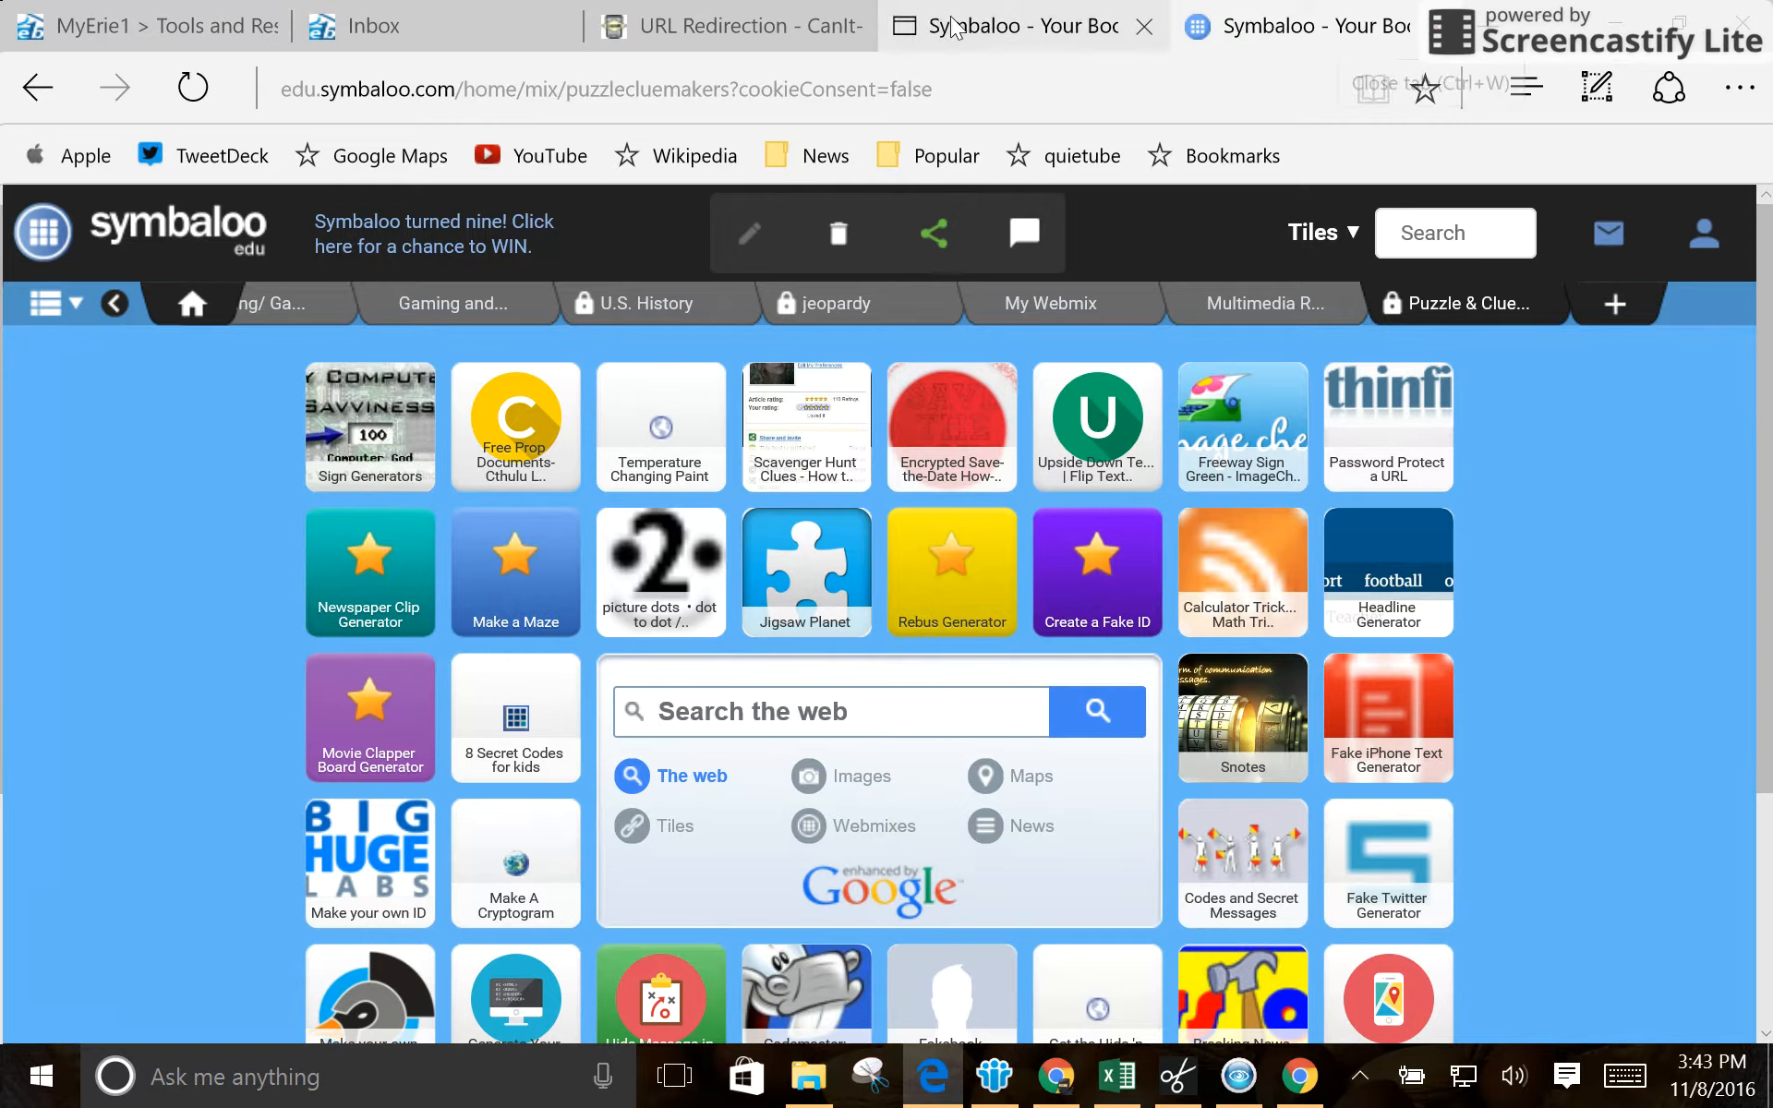
mouse_move(1008, 1)
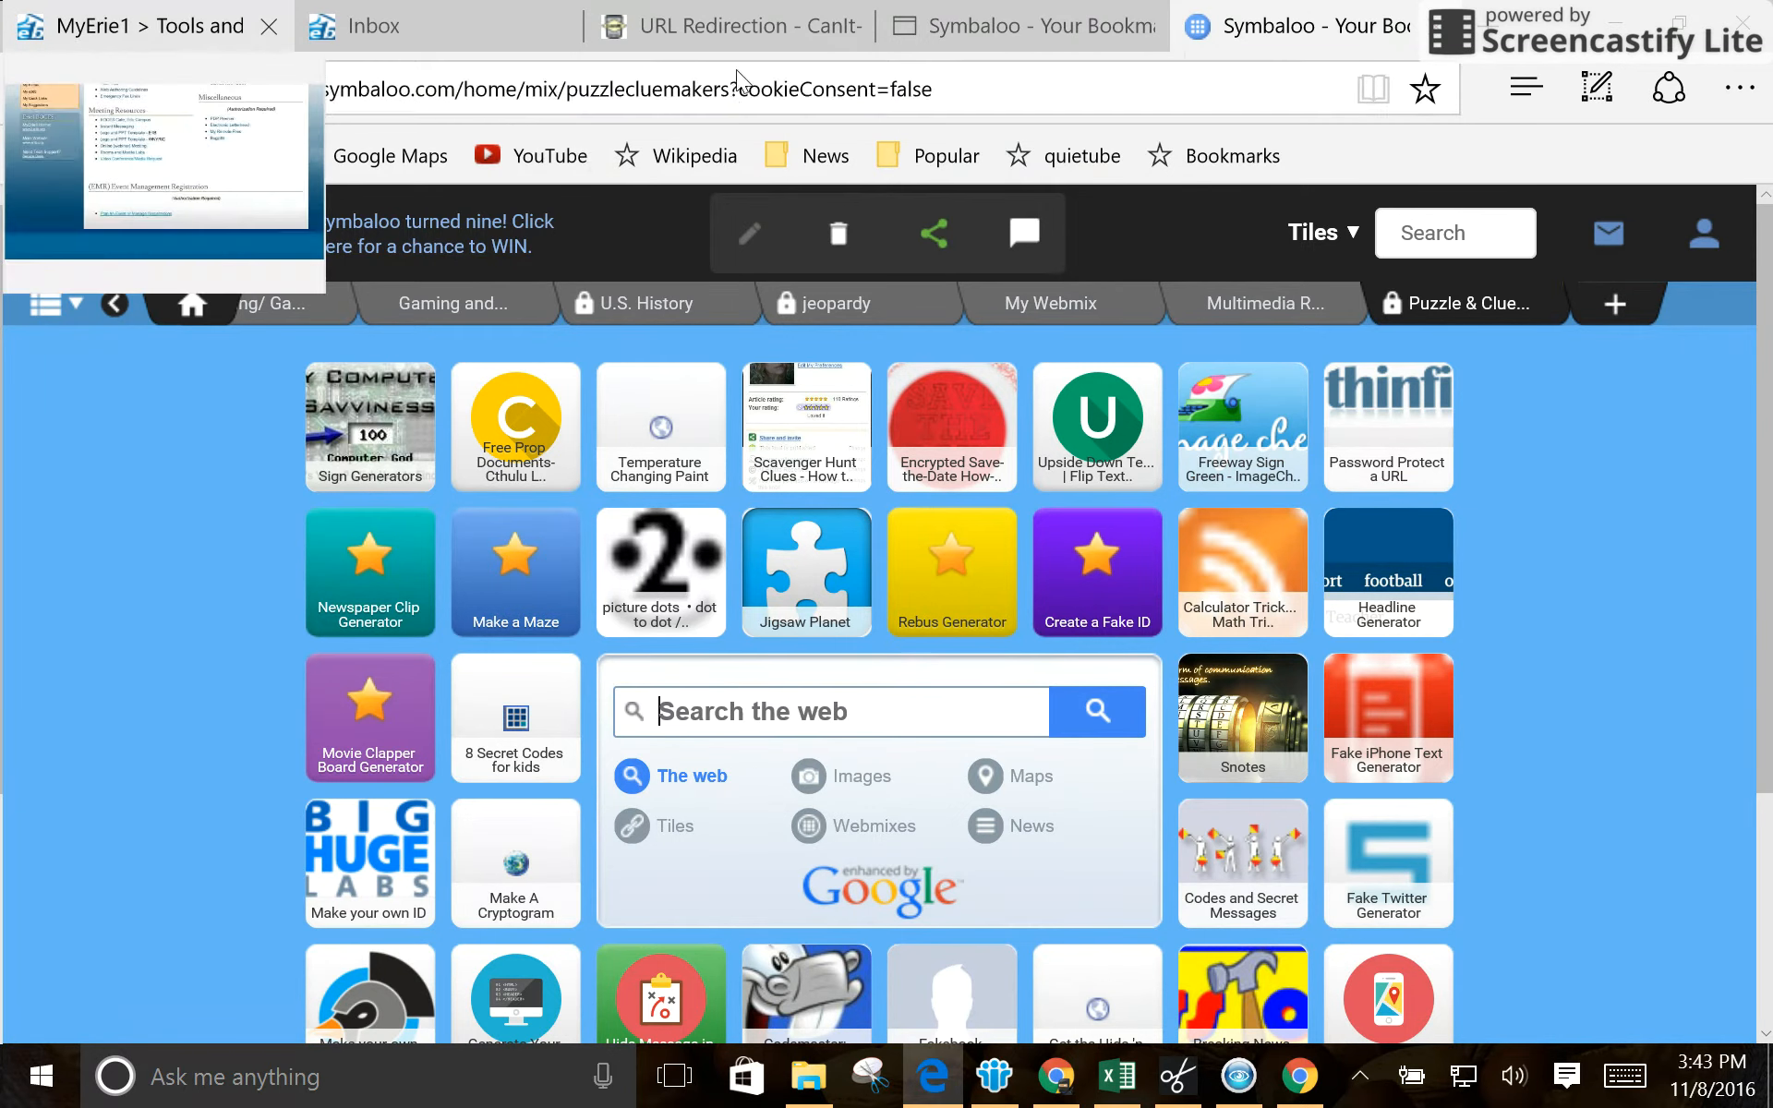
left_click(1055, 1076)
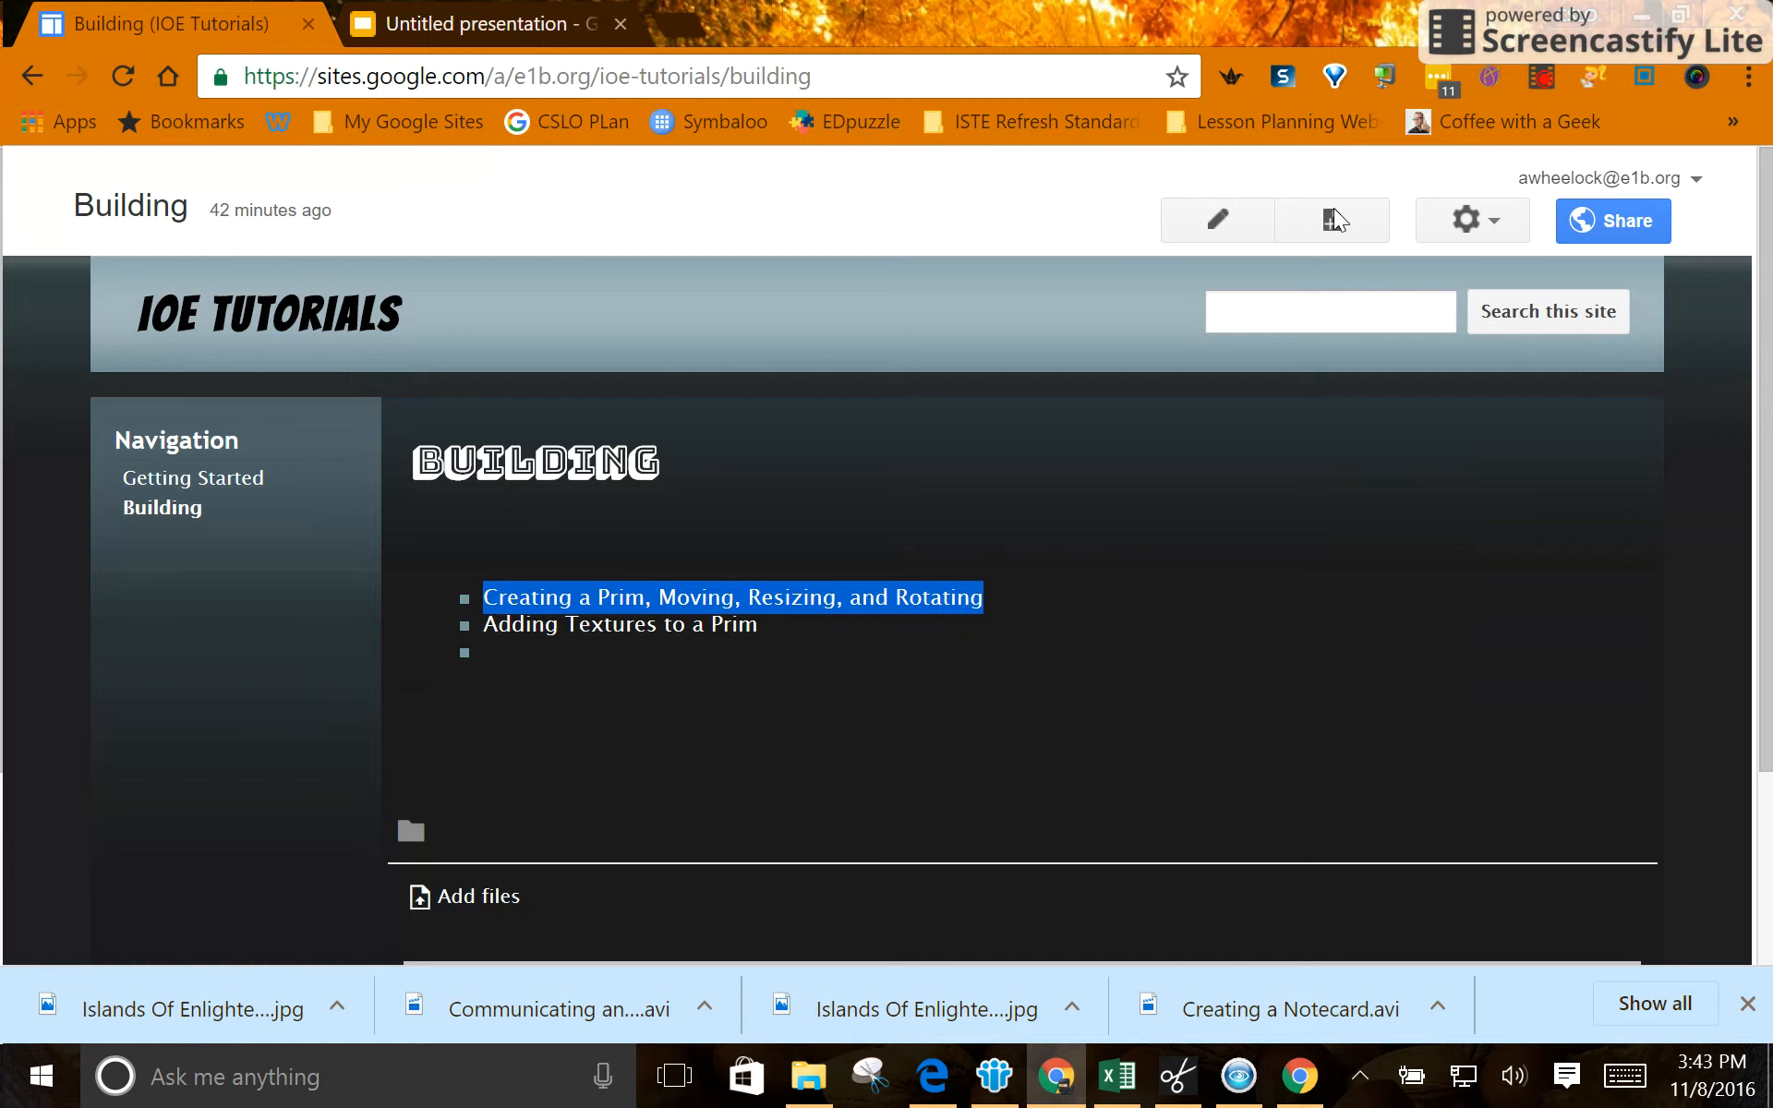